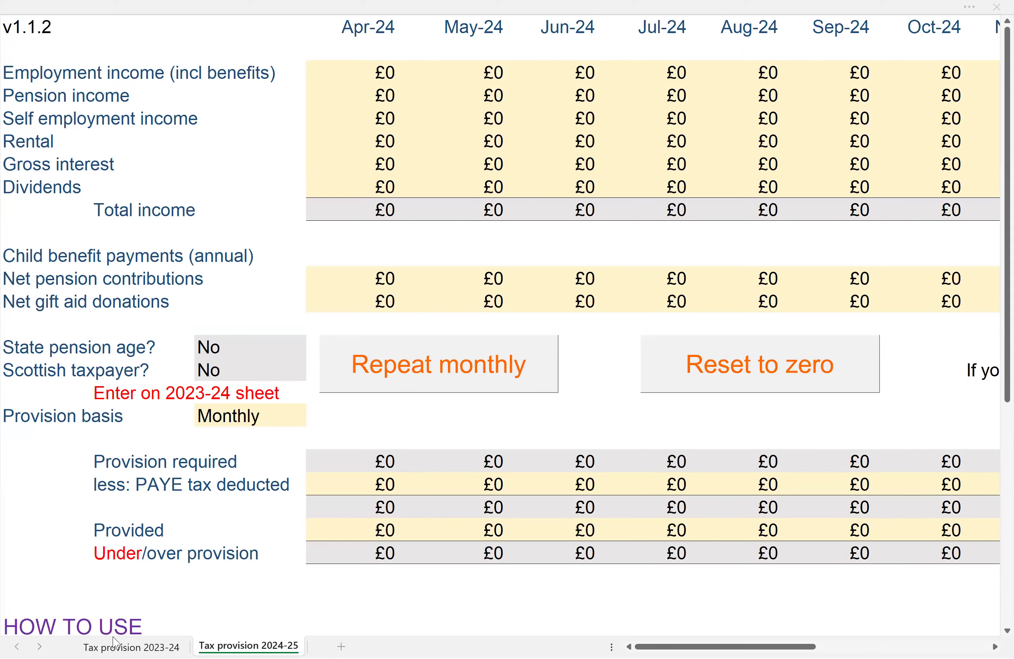
- On the Tax provision 2023-24 sheet, examine the available options for State pension age and Scottish taxpayer
click(115, 644)
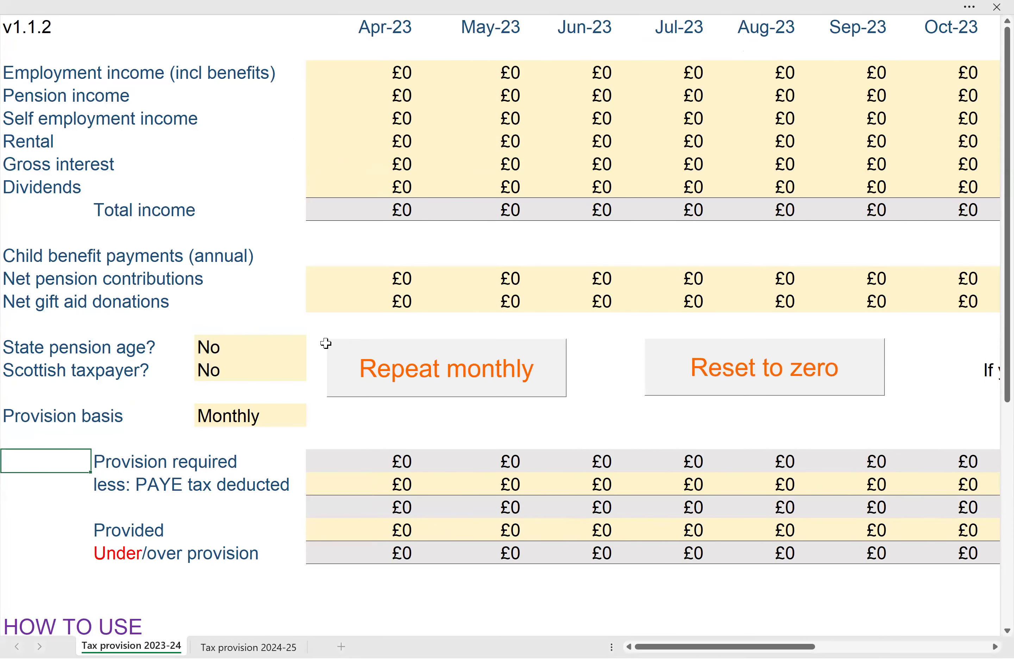
click(247, 361)
click(249, 345)
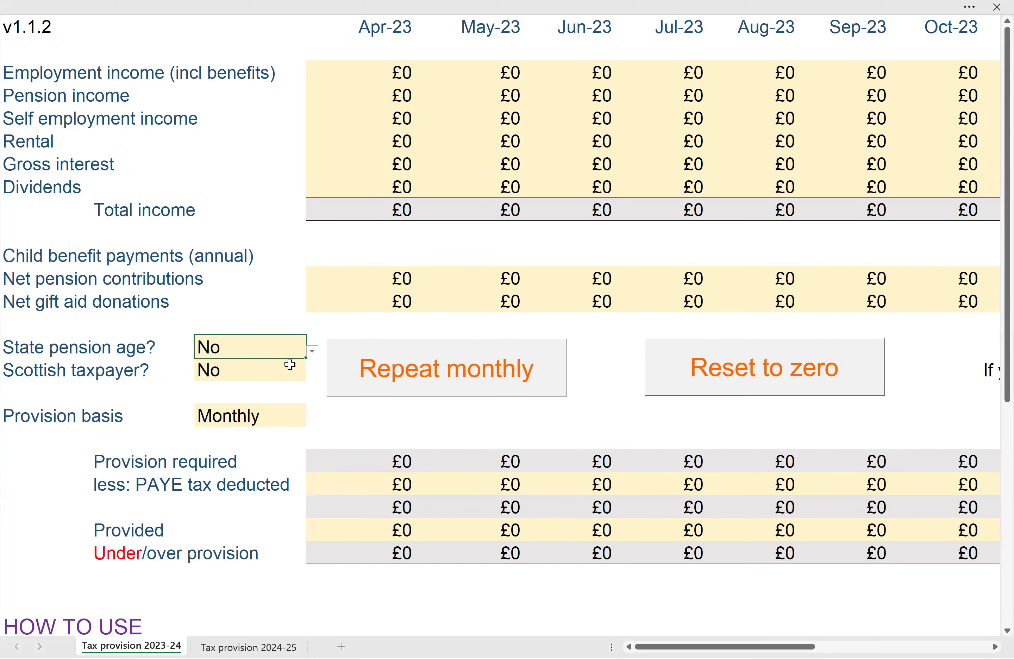
click(313, 352)
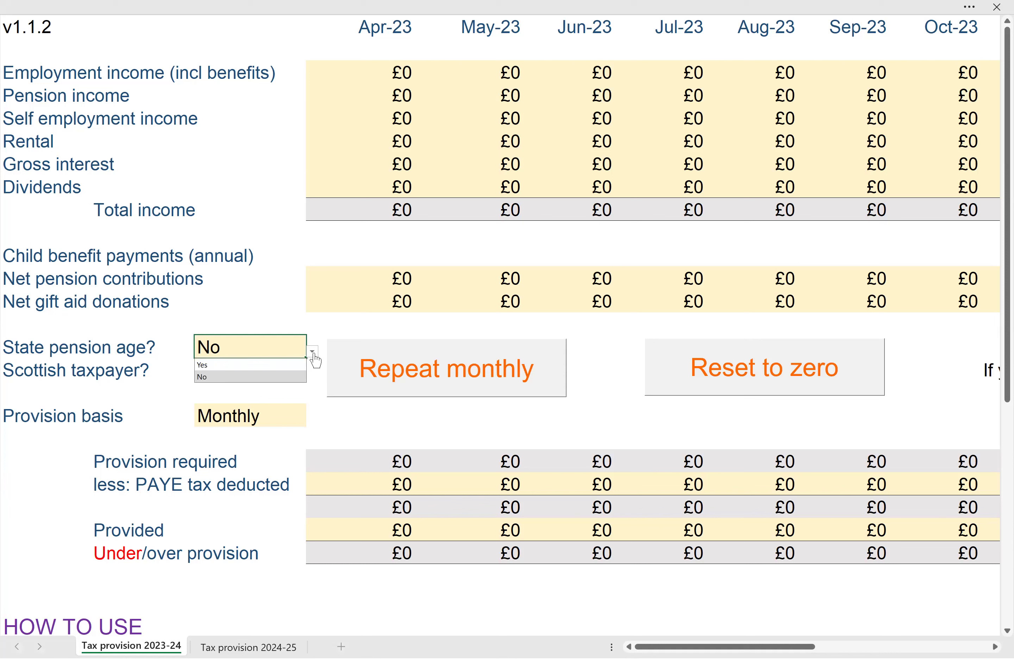
click(313, 353)
click(241, 374)
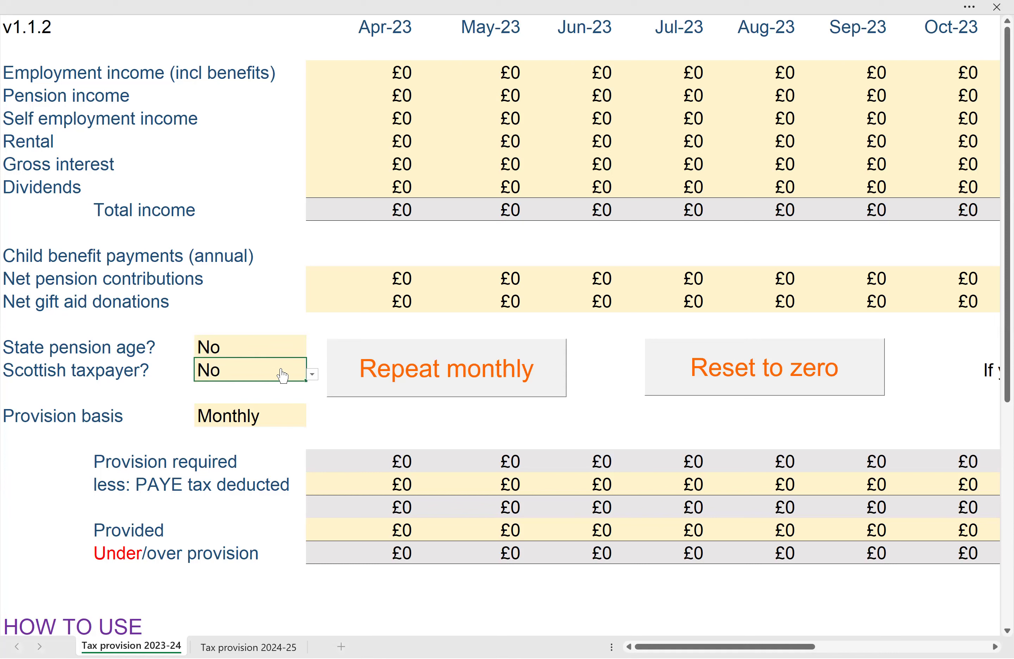
click(313, 375)
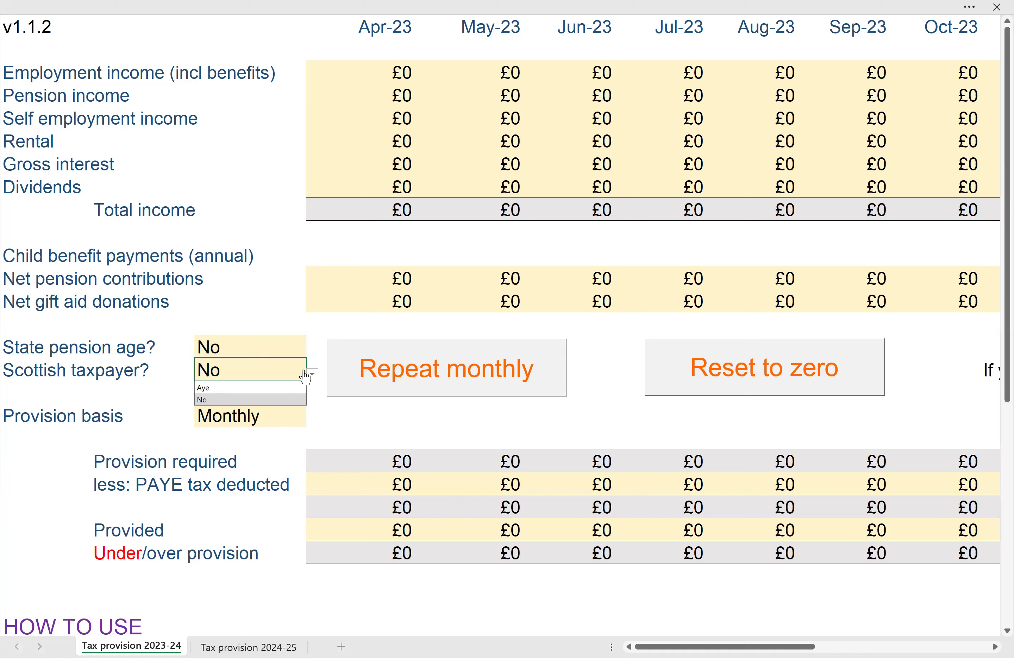
click(268, 371)
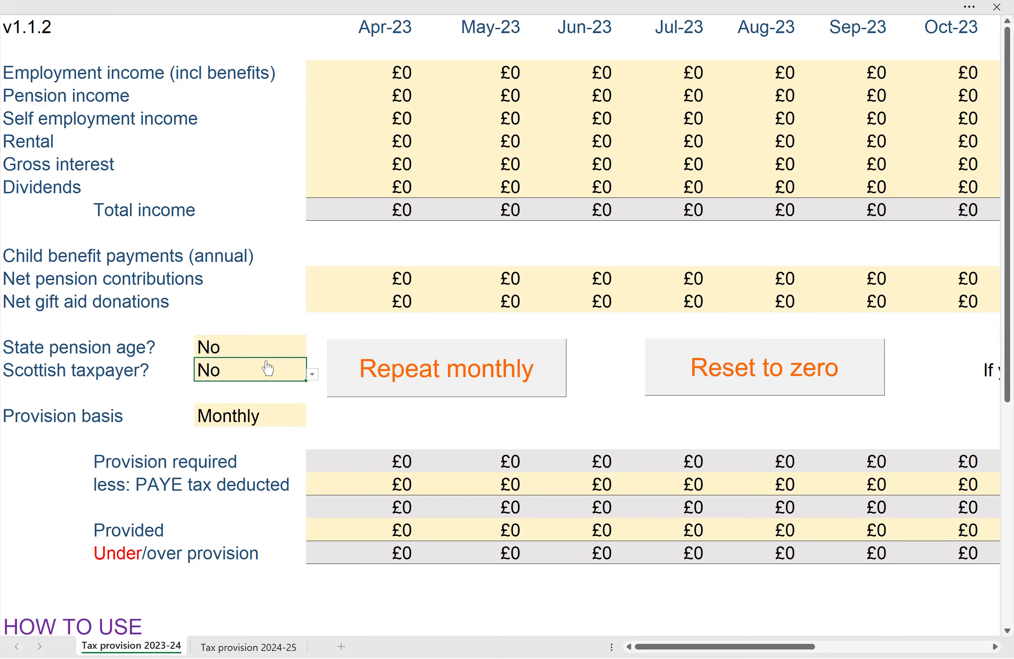
- On the Tax provision 2024-25 sheet, enter April self employment income of 1800 and rental income of 750
click(256, 643)
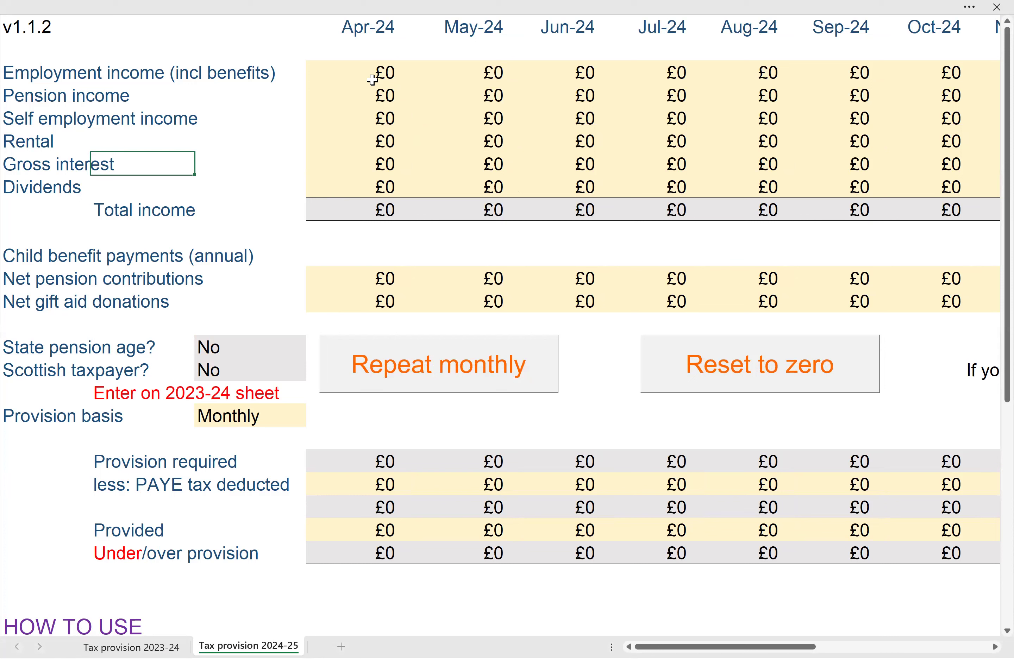
click(372, 117)
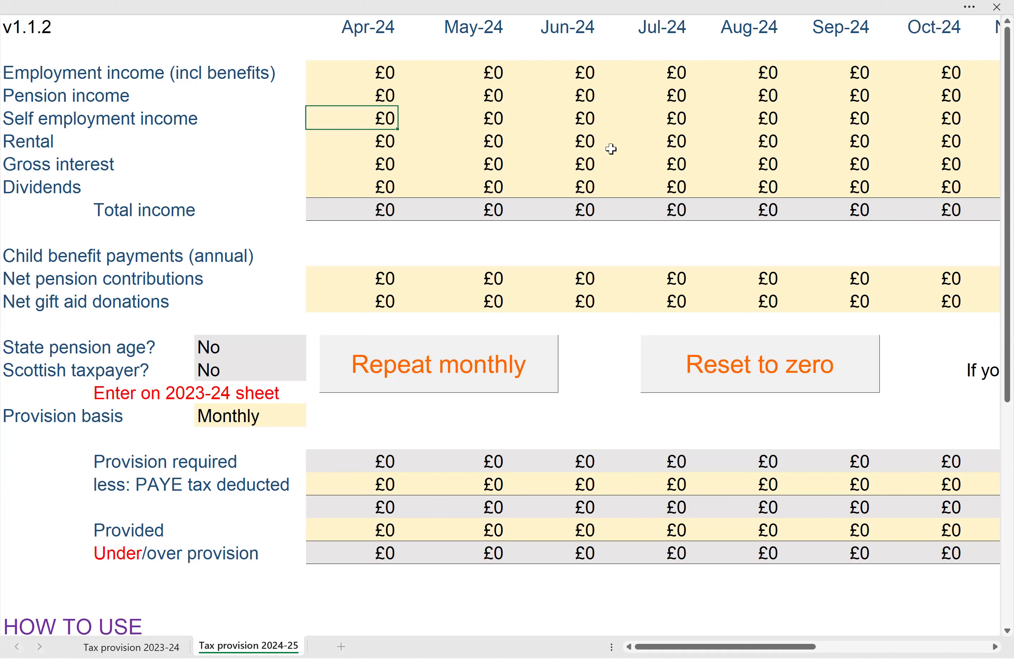
text(1800)
key(Return)
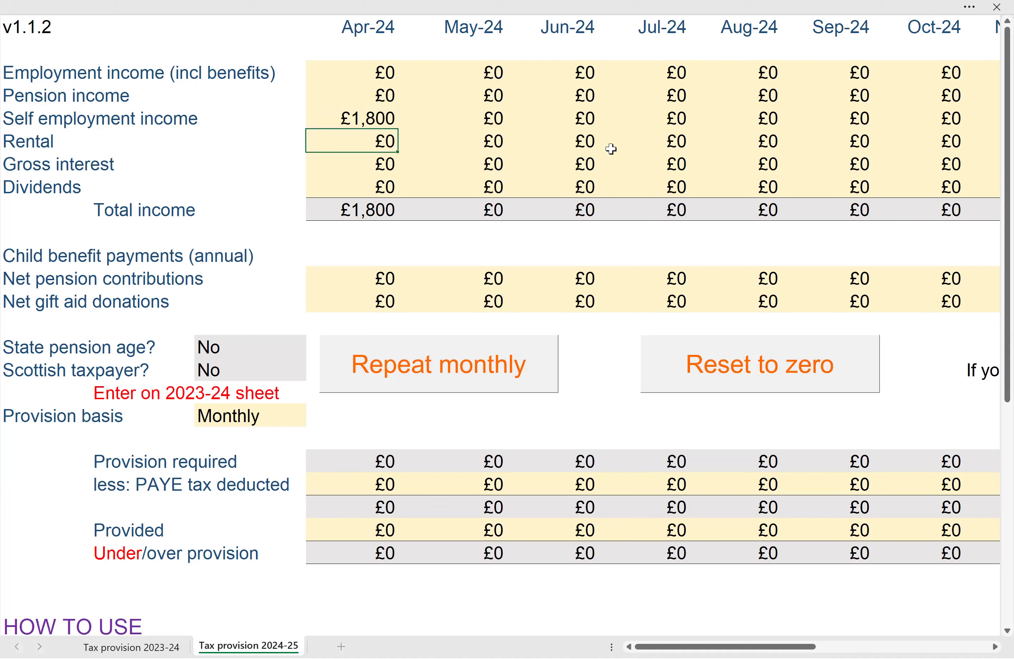
text(750)
key(Return)
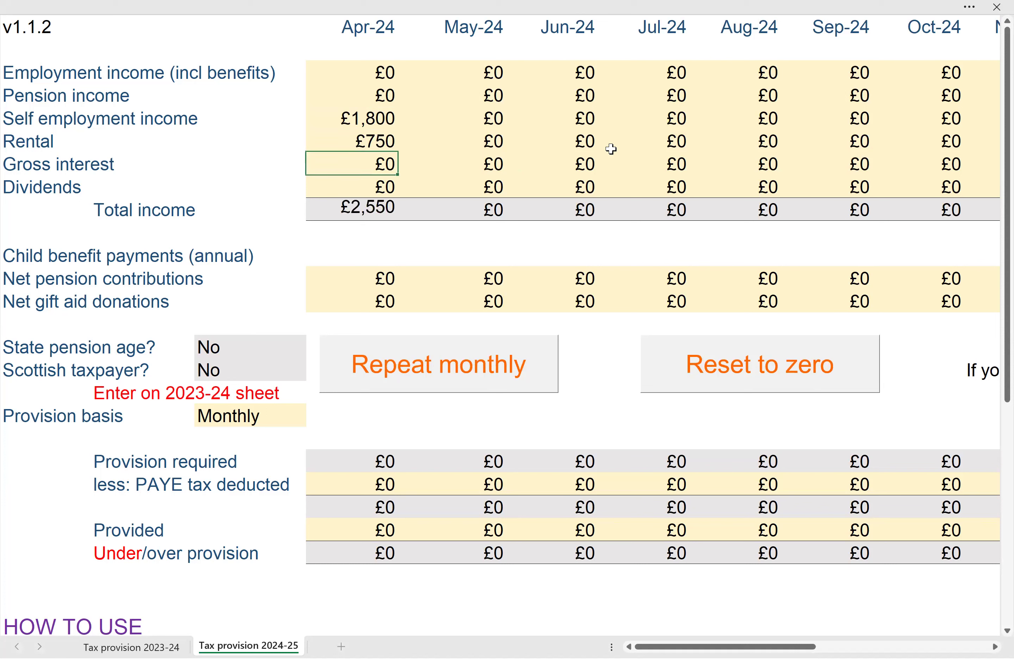
- Enter April net pension contributions of 500
key(Return)
key(Return)
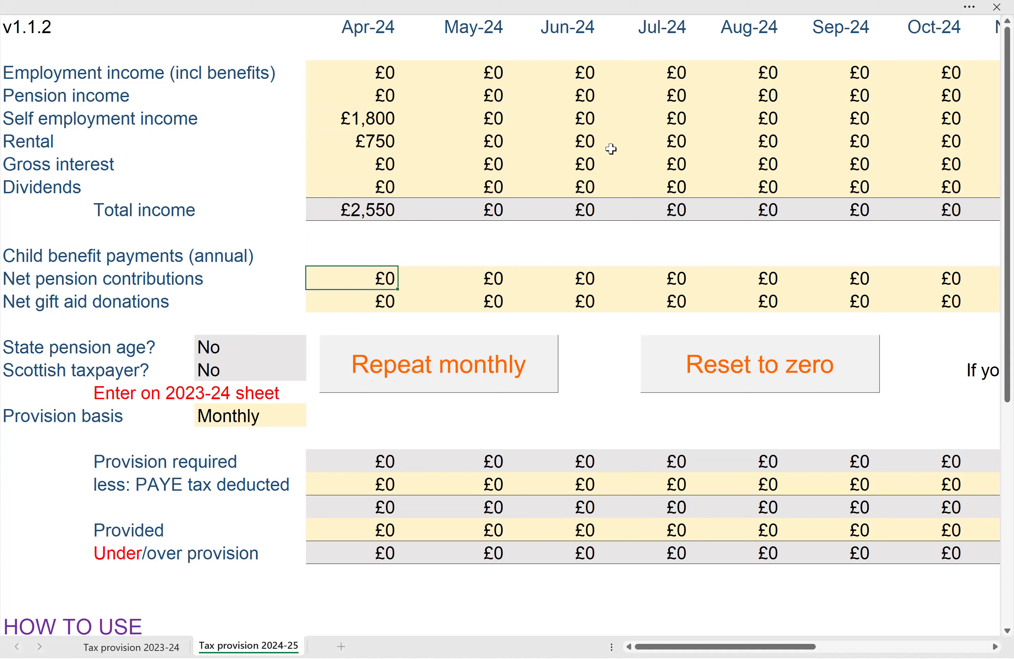
text(500)
key(Return)
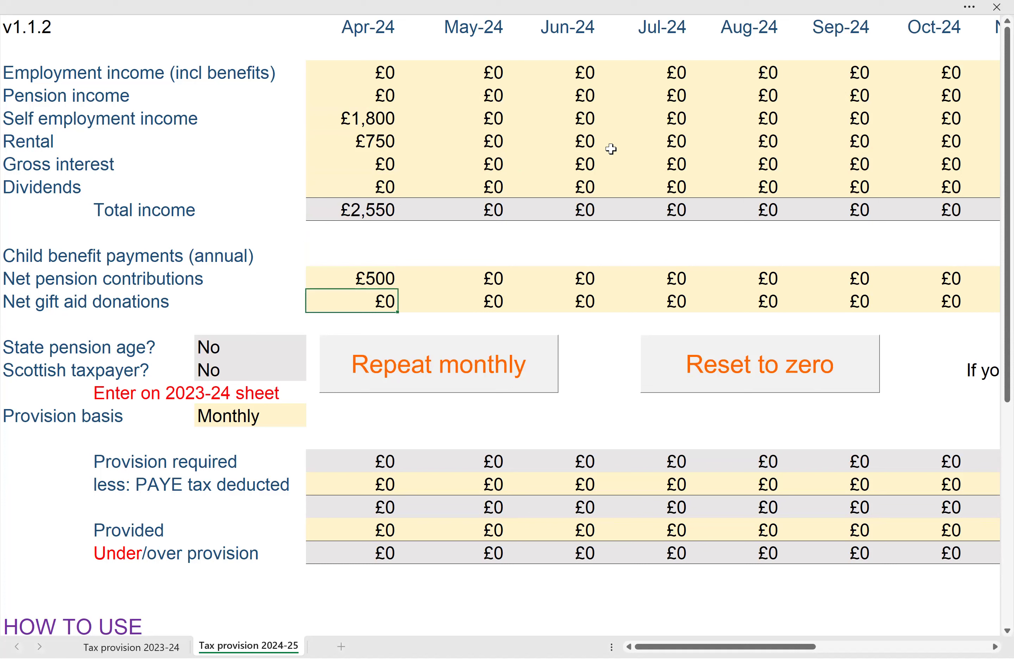
- Examine the April provision required and the full-year totals for income, contributions, tax and NIC
key(Down)
key(Down)
key(Down)
key(Down)
key(Down)
key(Down)
key(Down)
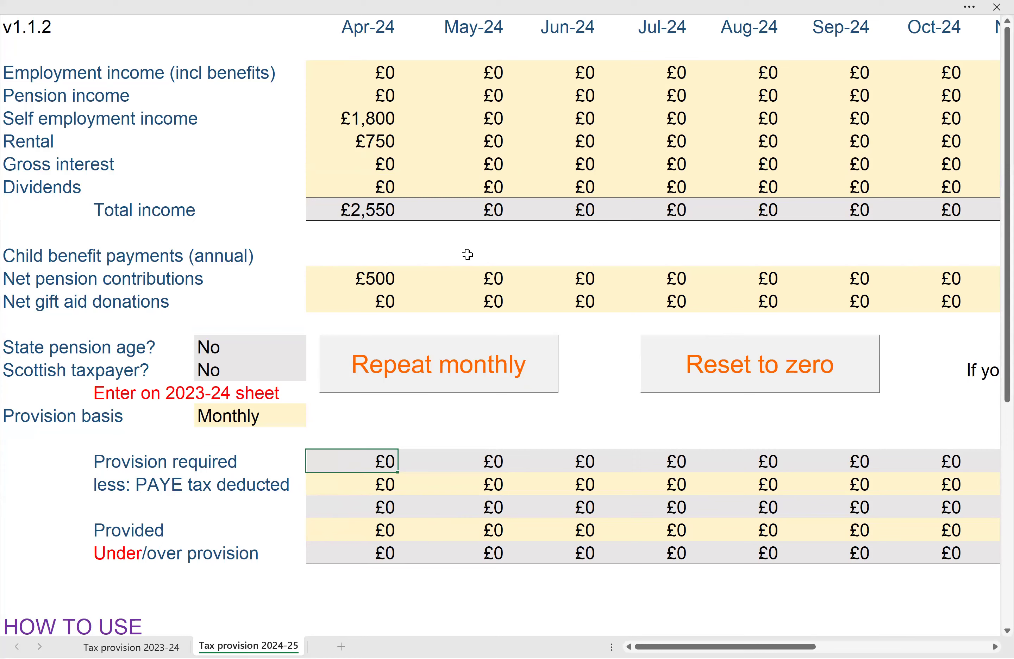
scroll(469, 255, right, 2)
scroll(460, 255, right, 3)
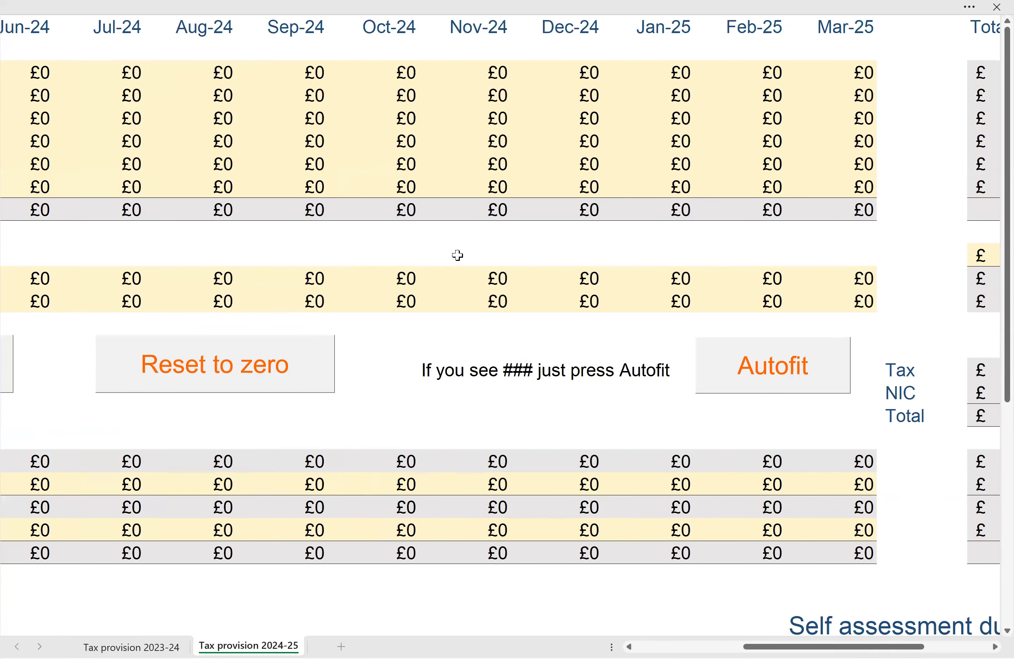
scroll(456, 254, right, 3)
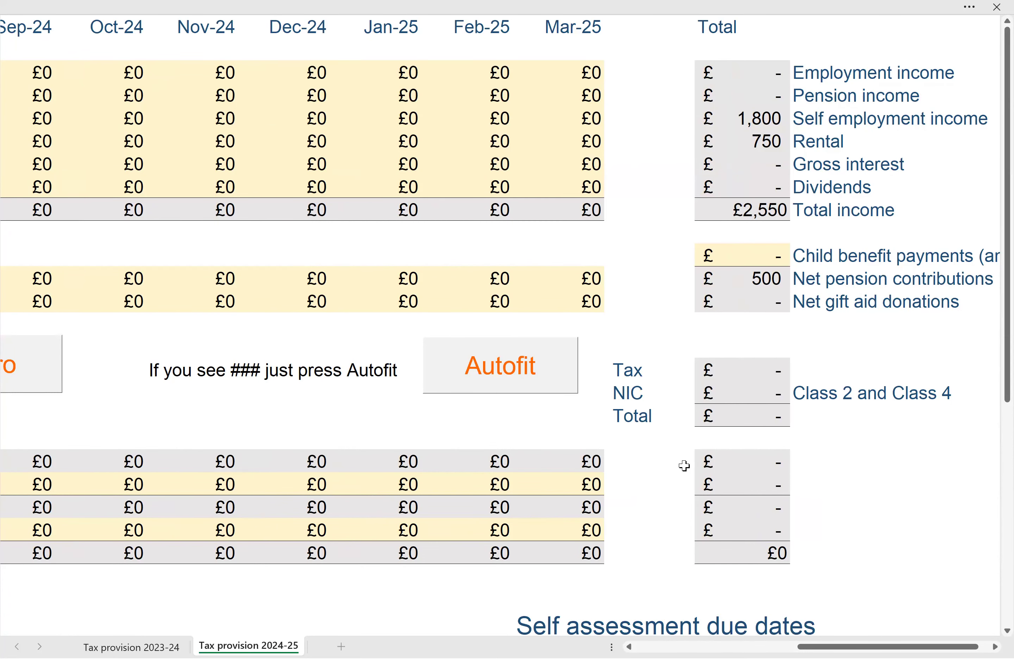
scroll(621, 436, left, 3)
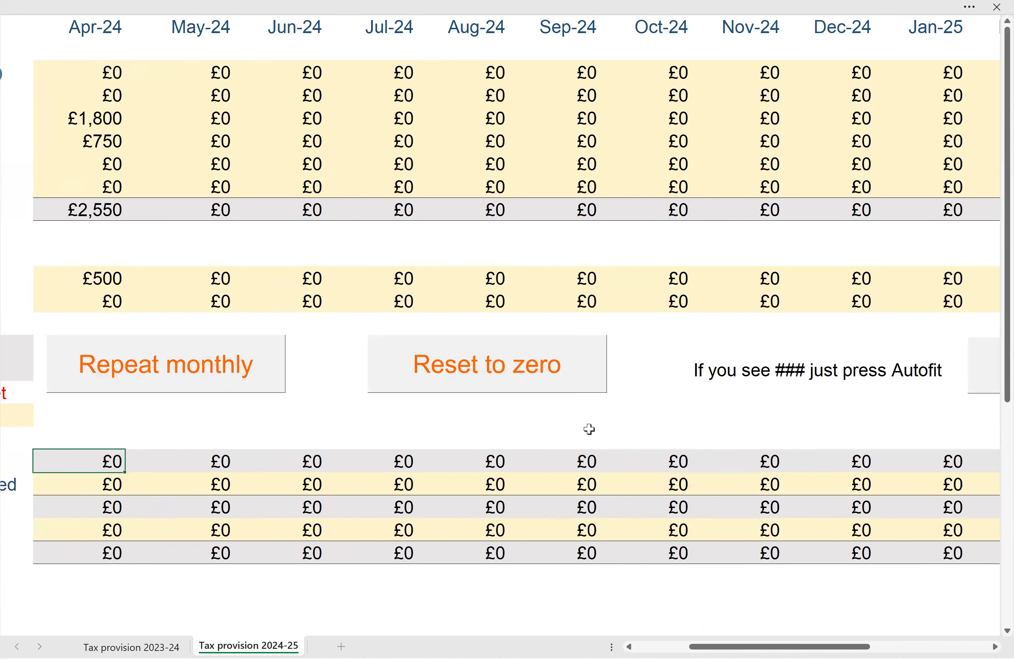
scroll(590, 429, left, 3)
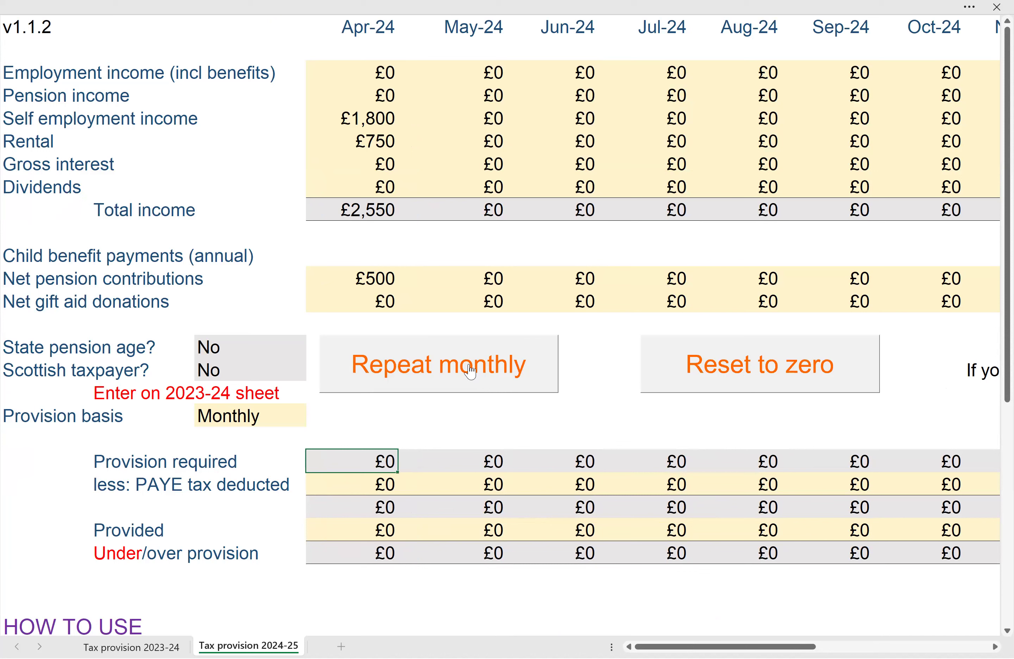
- Repeat the April figures in all other months and review the resulting full-year tax and NIC totals
click(422, 379)
click(526, 381)
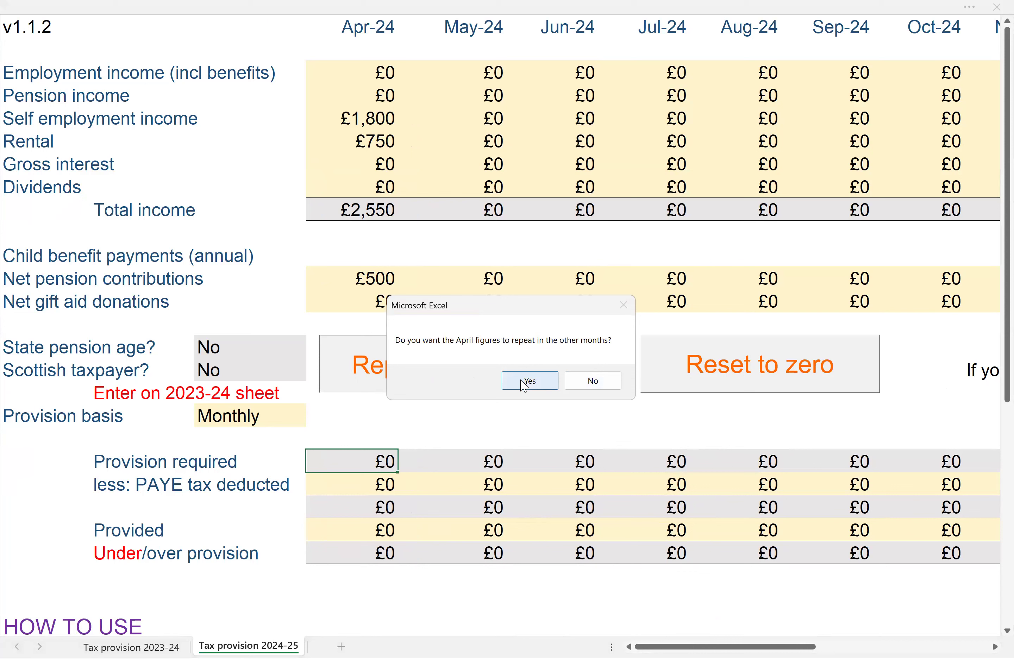
click(511, 380)
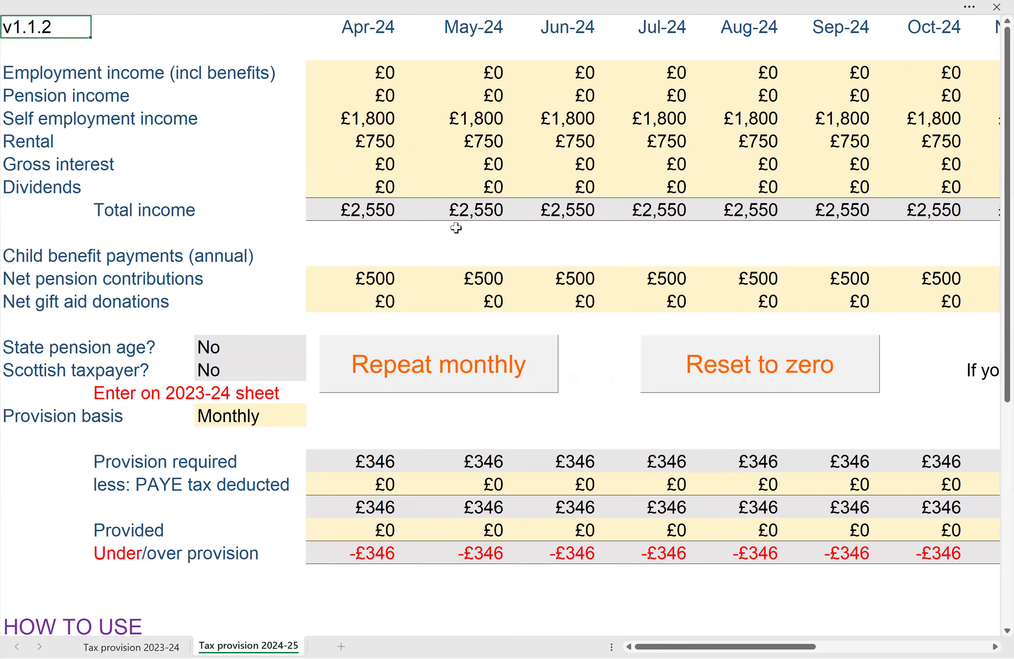
scroll(563, 246, right, 1)
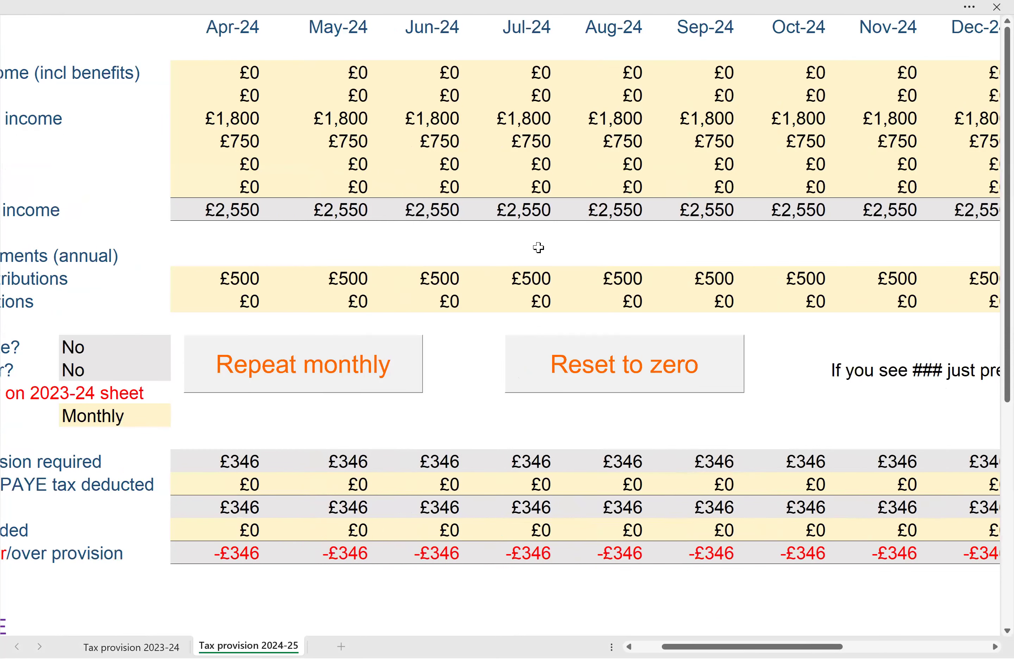
scroll(539, 244, right, 5)
scroll(539, 244, right, 3)
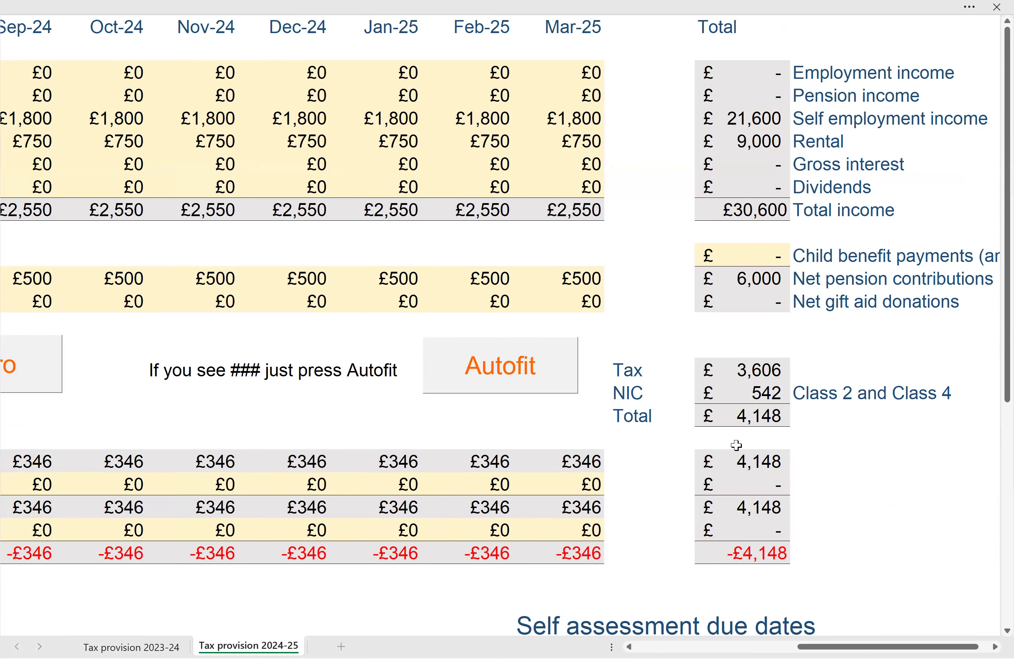
scroll(736, 441, left, 3)
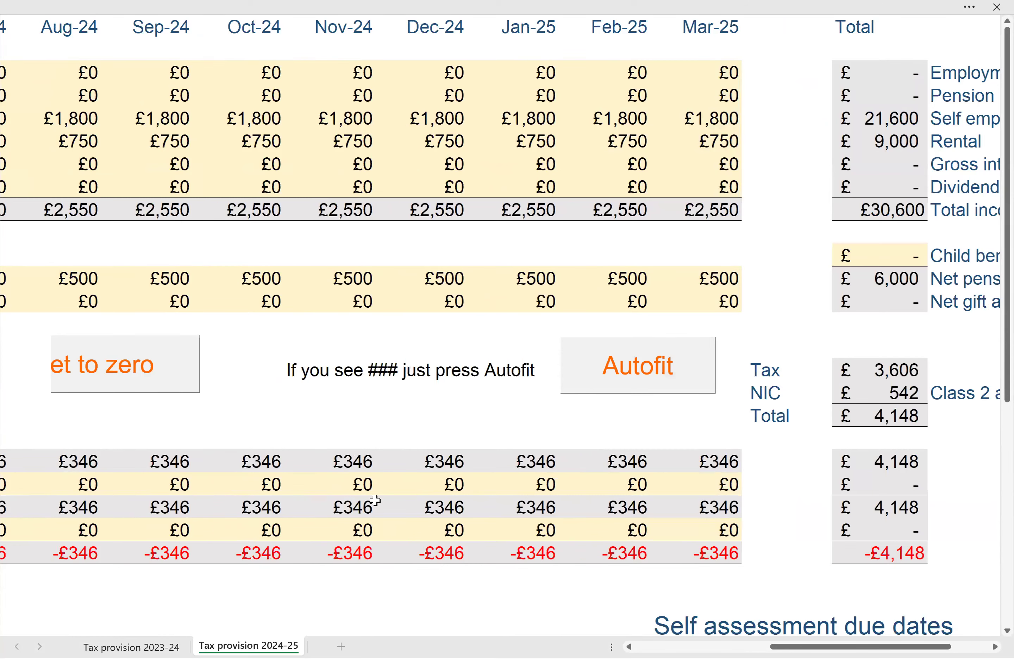
key(ctrl+Home)
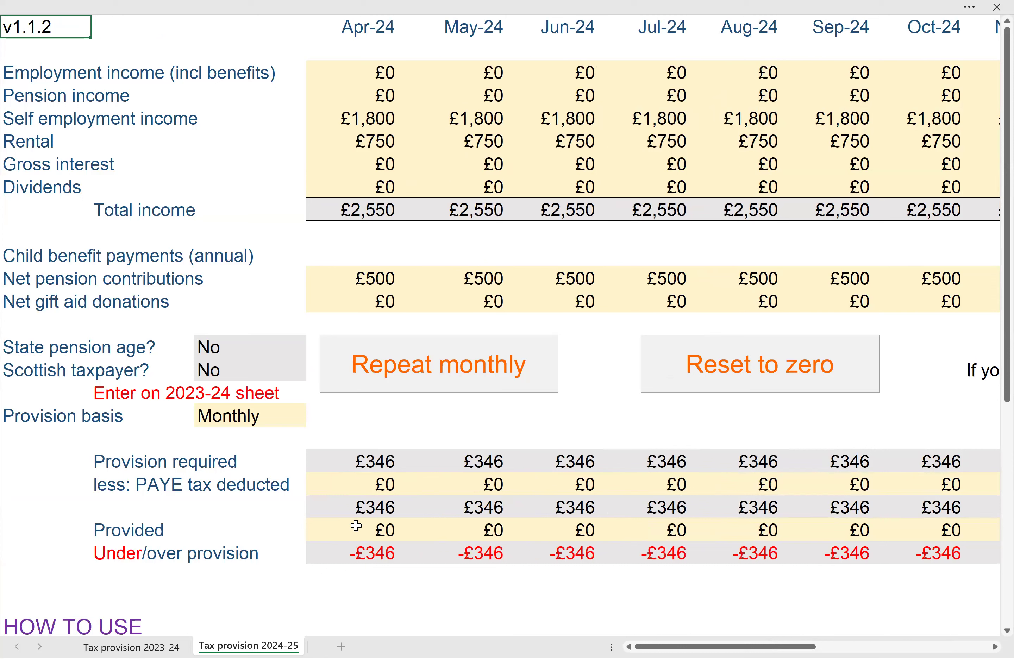
- Enter the amounts provided as 300 for April and 500 for May 2024
click(368, 533)
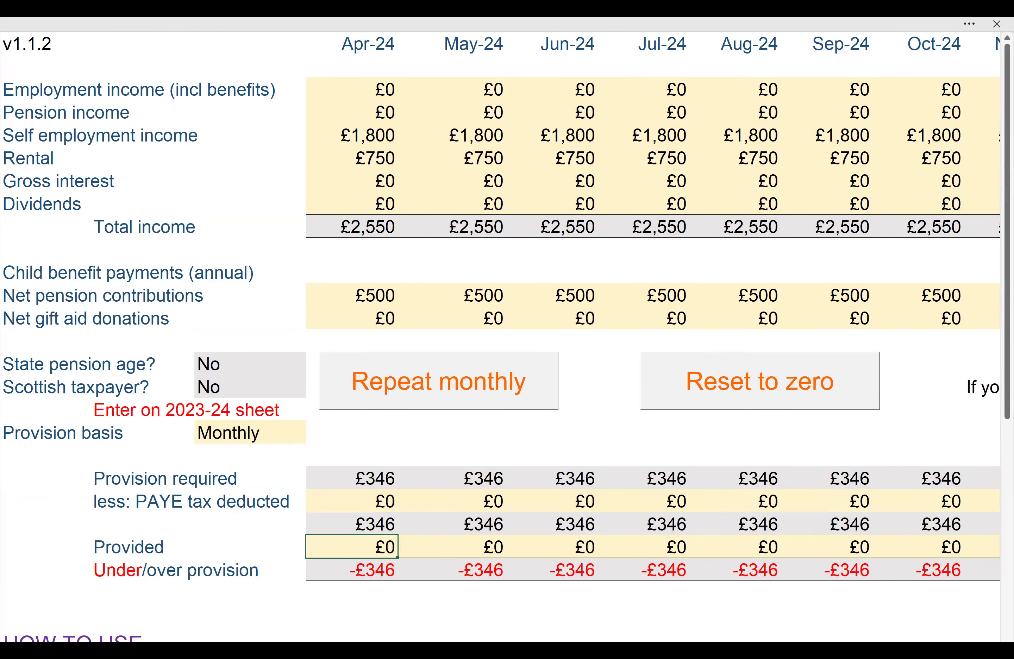
text(300)
key(Return)
key(Up)
key(Right)
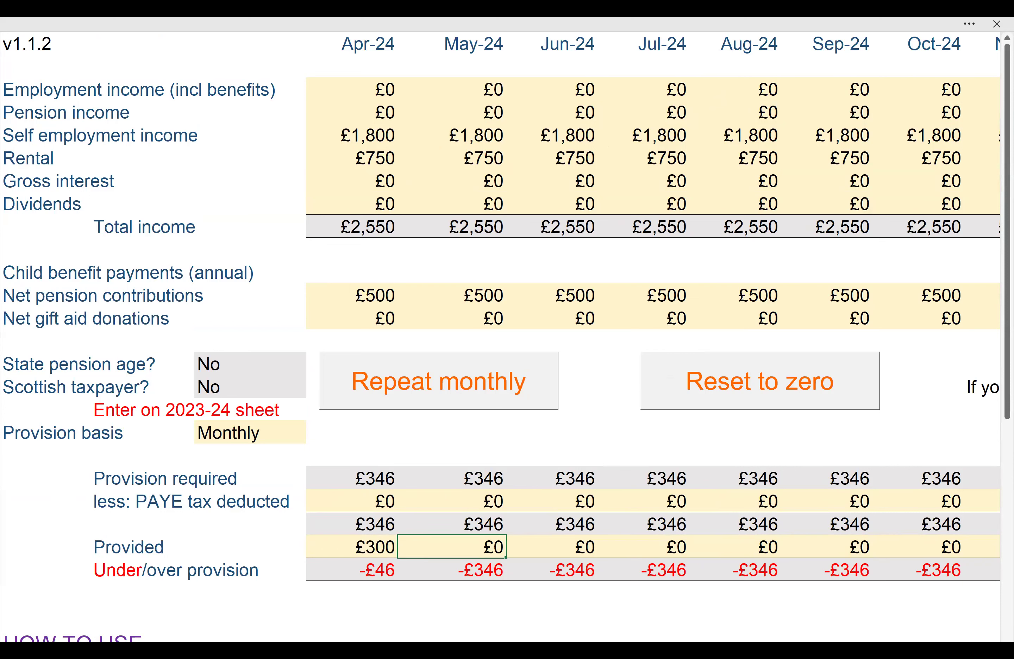
text(500)
key(Return)
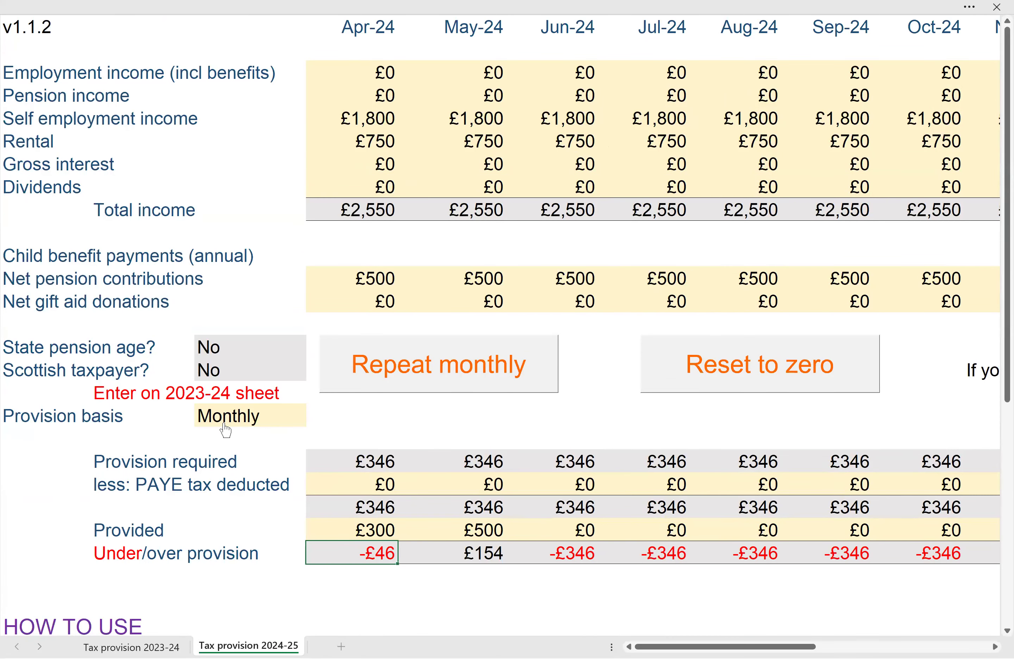
- Set the provision basis to Annual
click(226, 428)
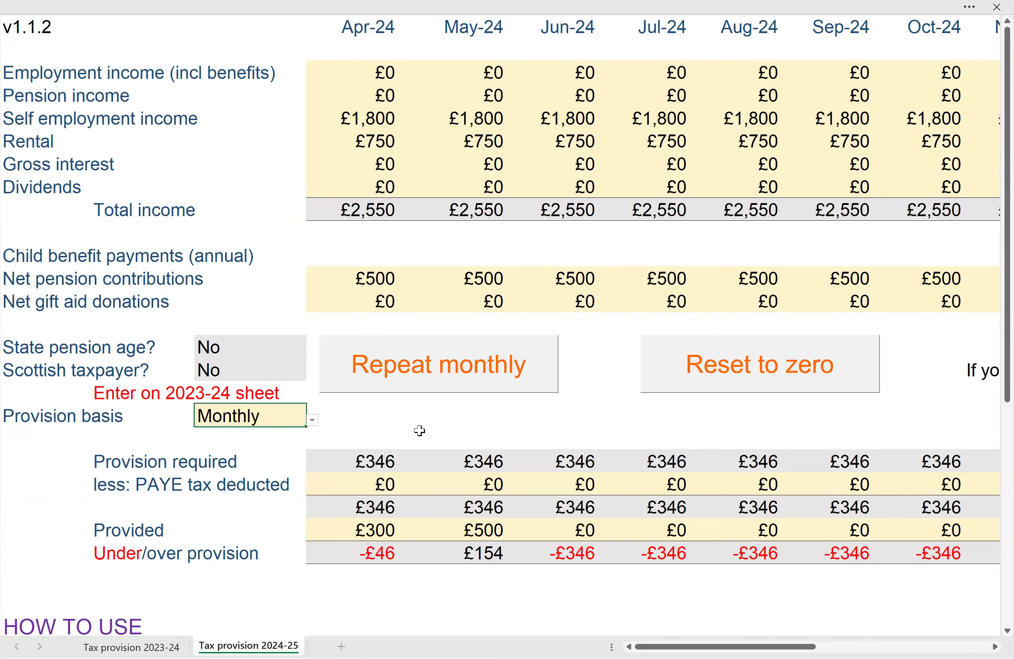
click(313, 421)
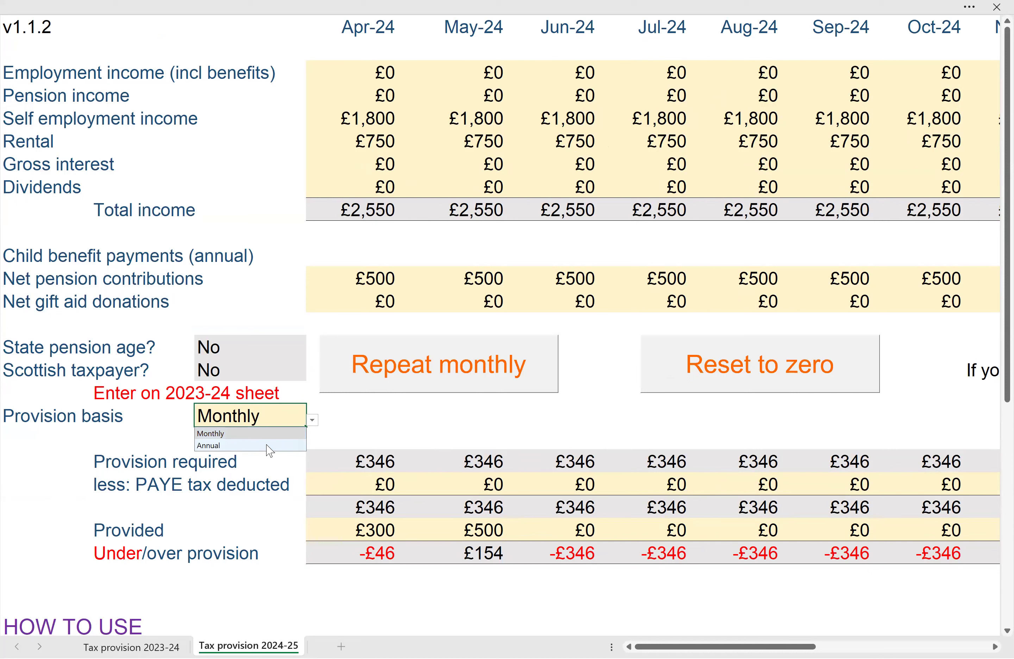
click(267, 445)
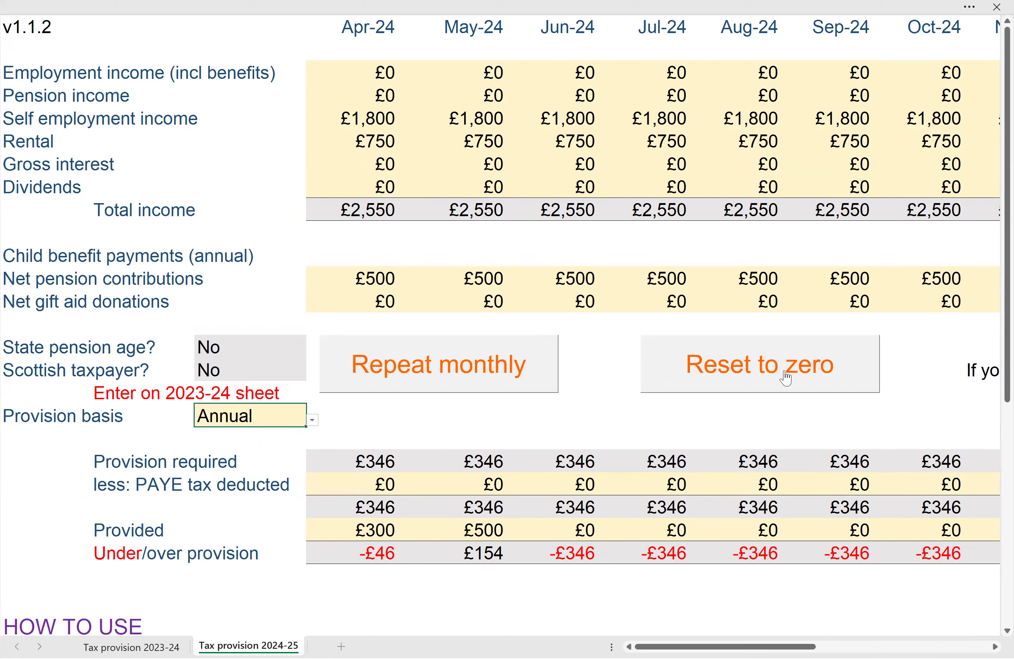
- Reset all the sheet's values to zero and enter 25000 as the April self employment income
click(766, 368)
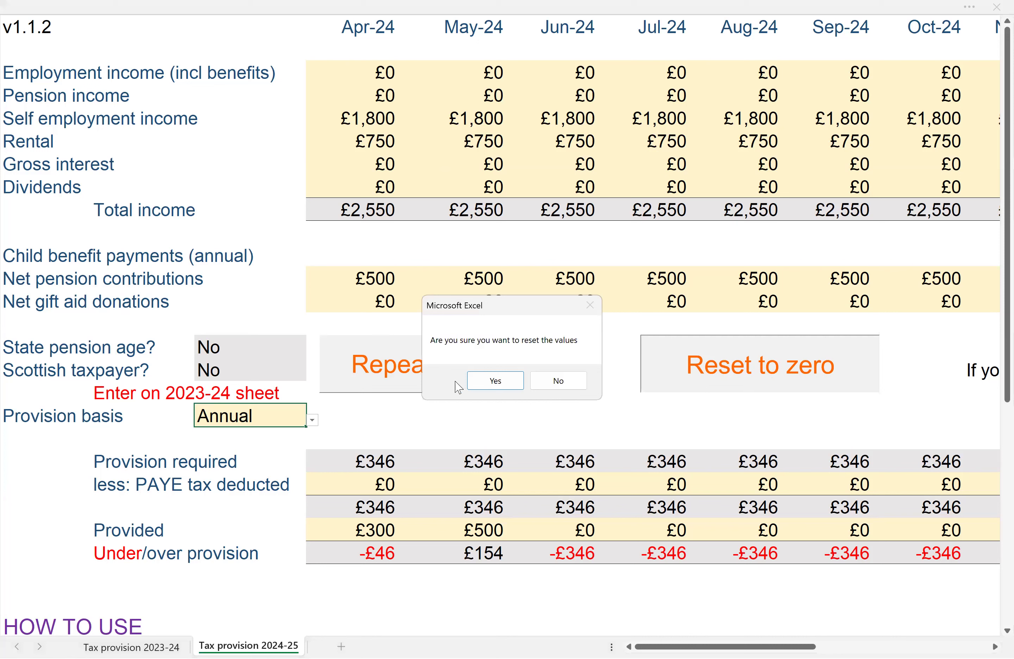
click(483, 382)
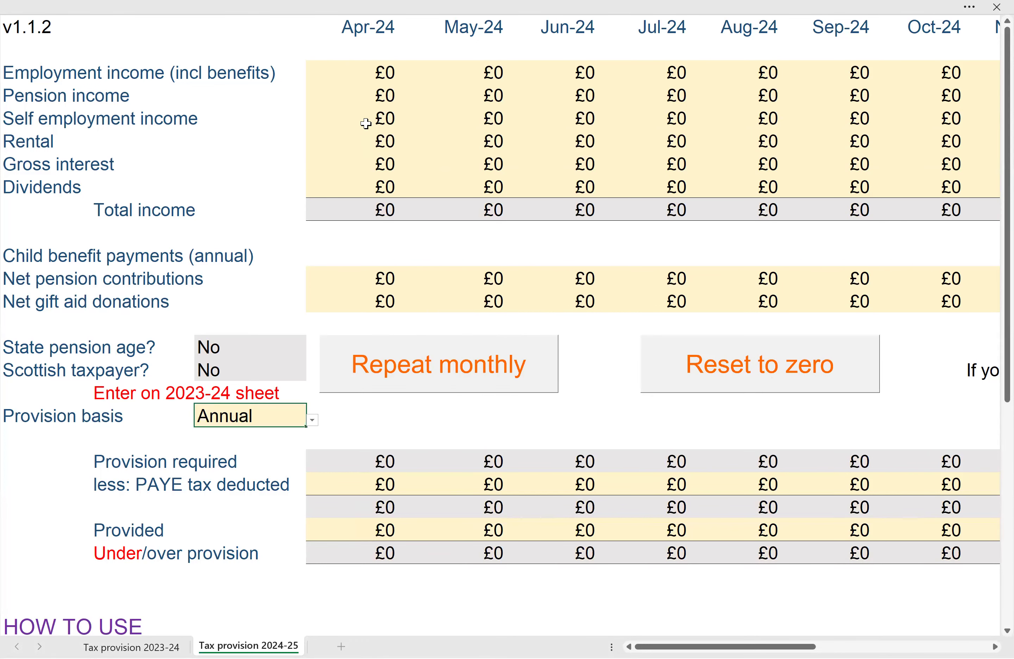
click(338, 115)
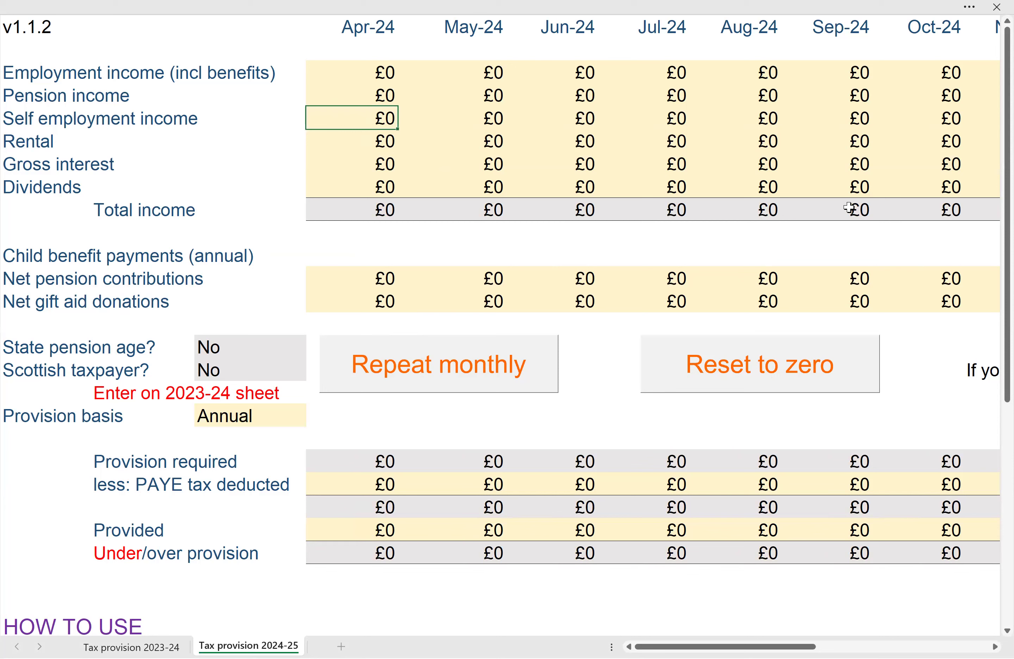
text(25000)
key(Return)
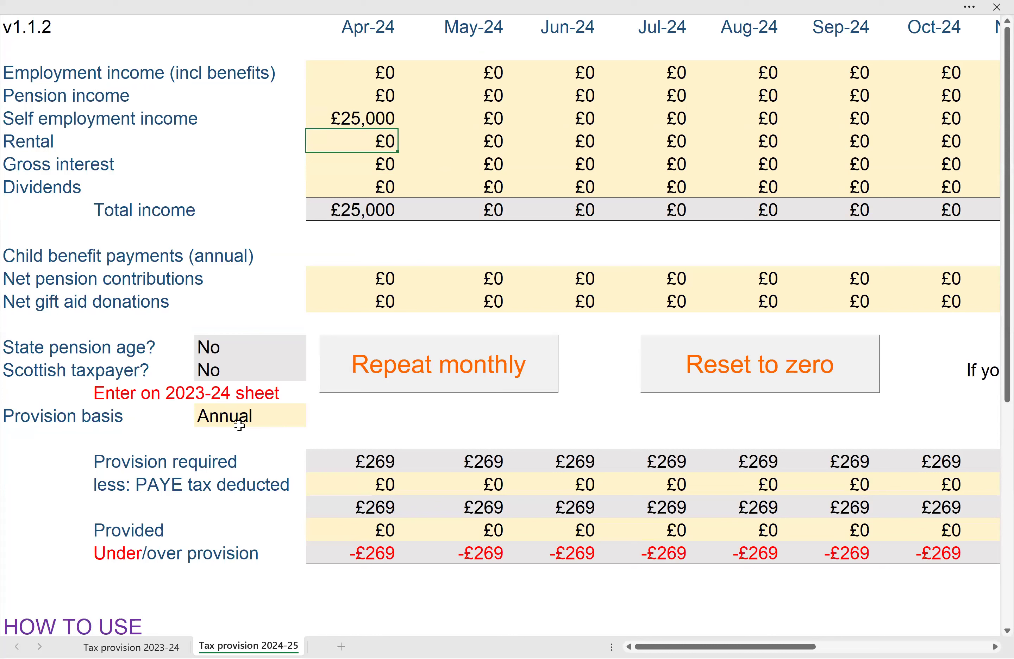
- Set the provision basis to Monthly for the April-only income entry
click(251, 421)
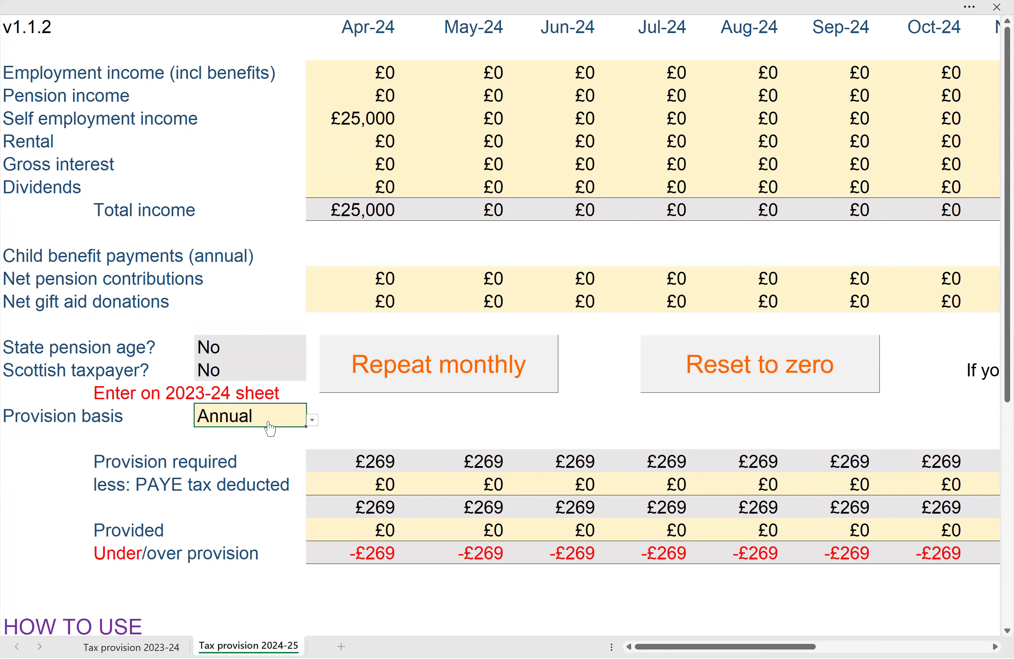
click(312, 420)
click(253, 432)
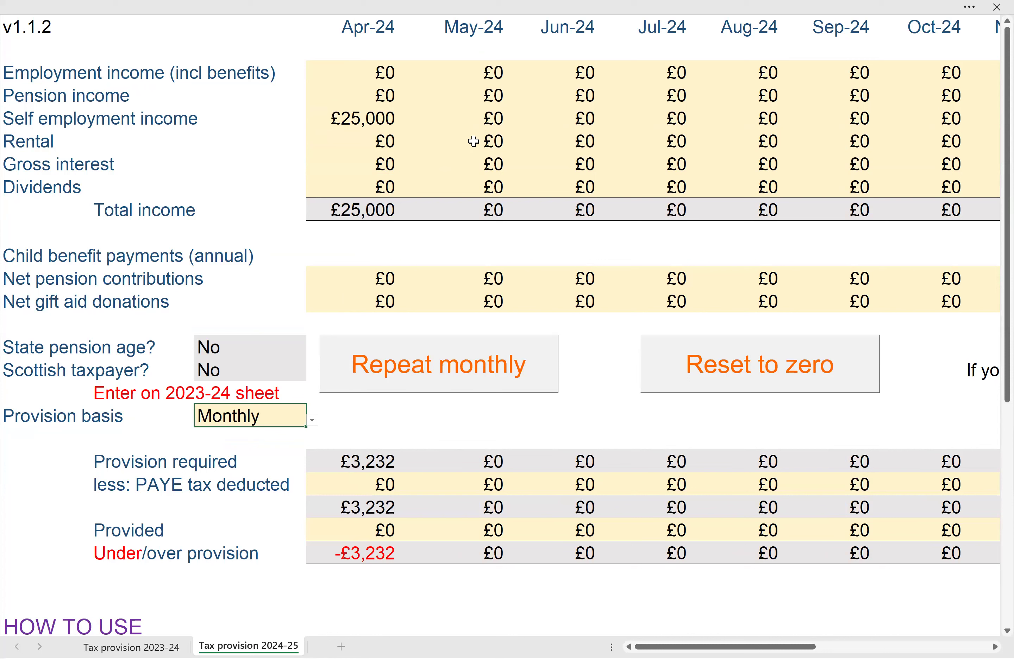
click(493, 117)
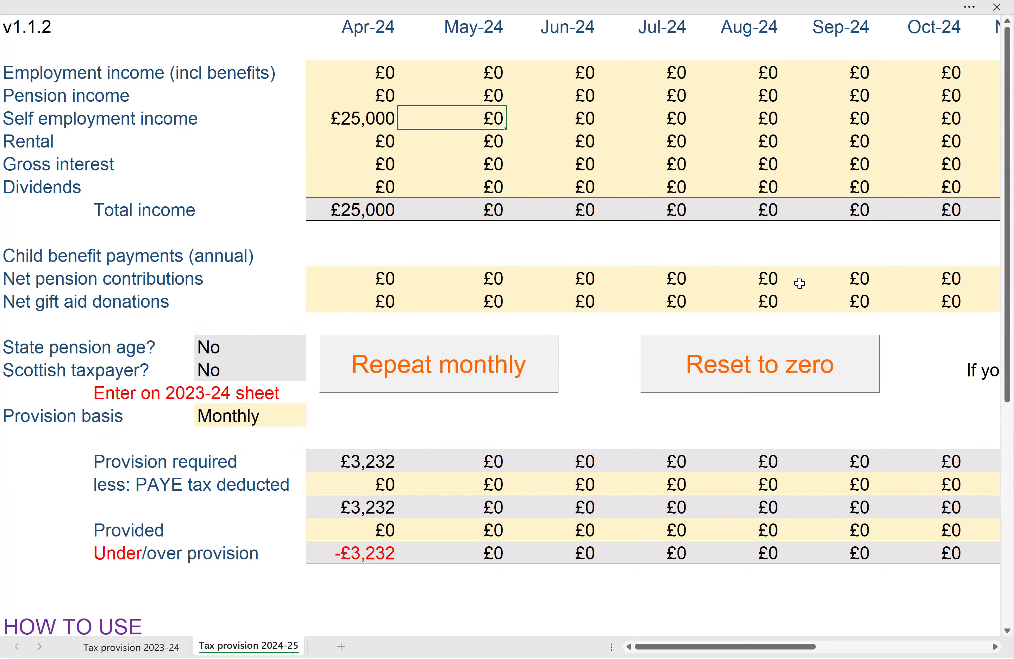
text(14000)
key(Return)
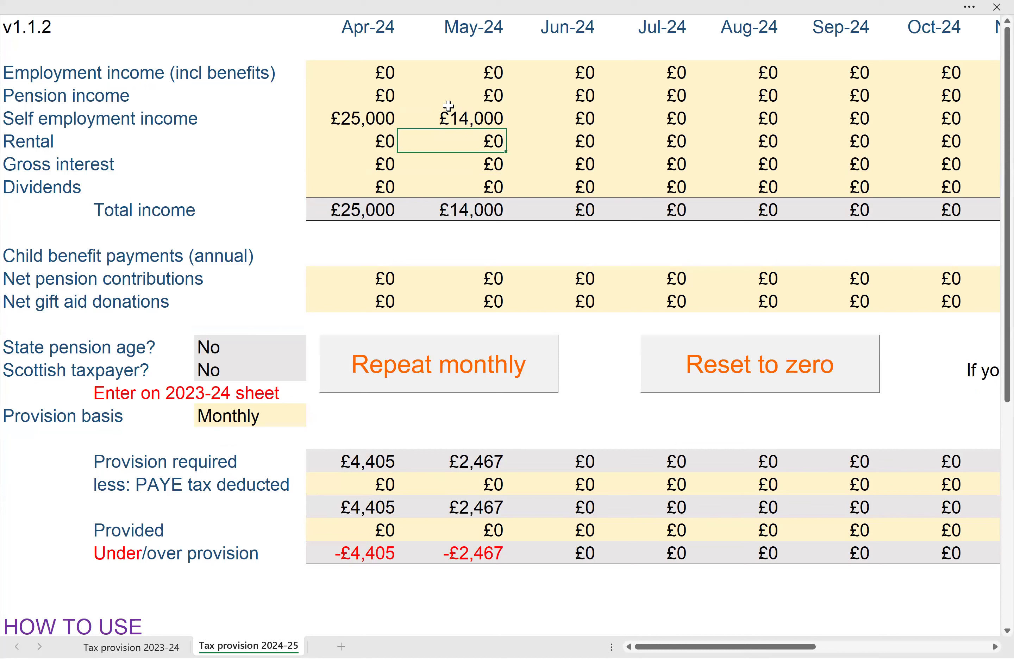
key(ctrl+z)
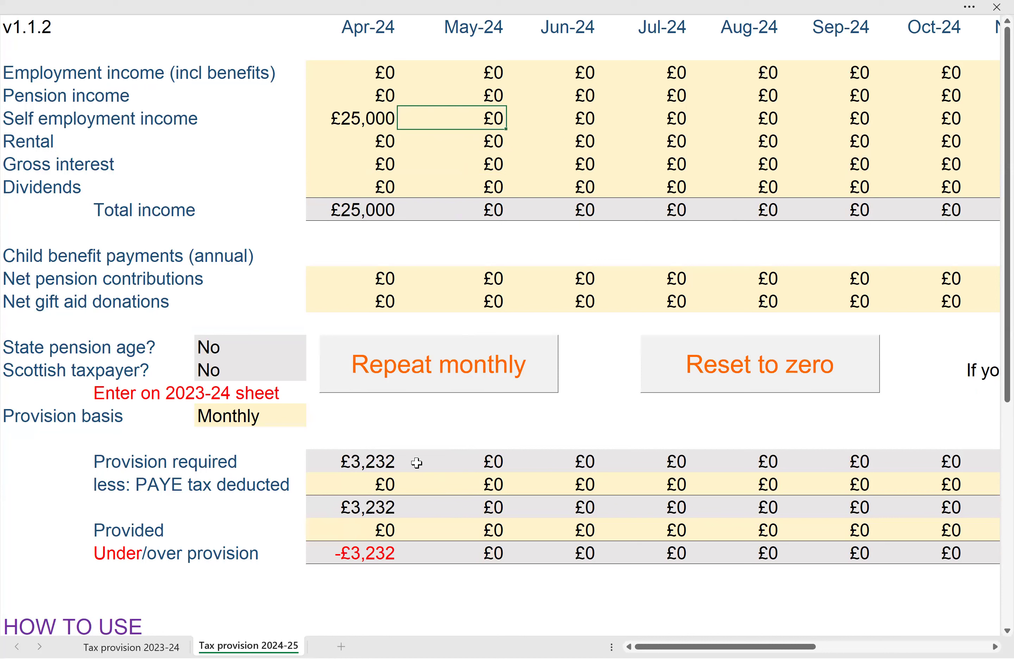
- Enter 3232 as the amount provided for April 2024 and 14000 as the May self employment income
click(355, 531)
text(32)
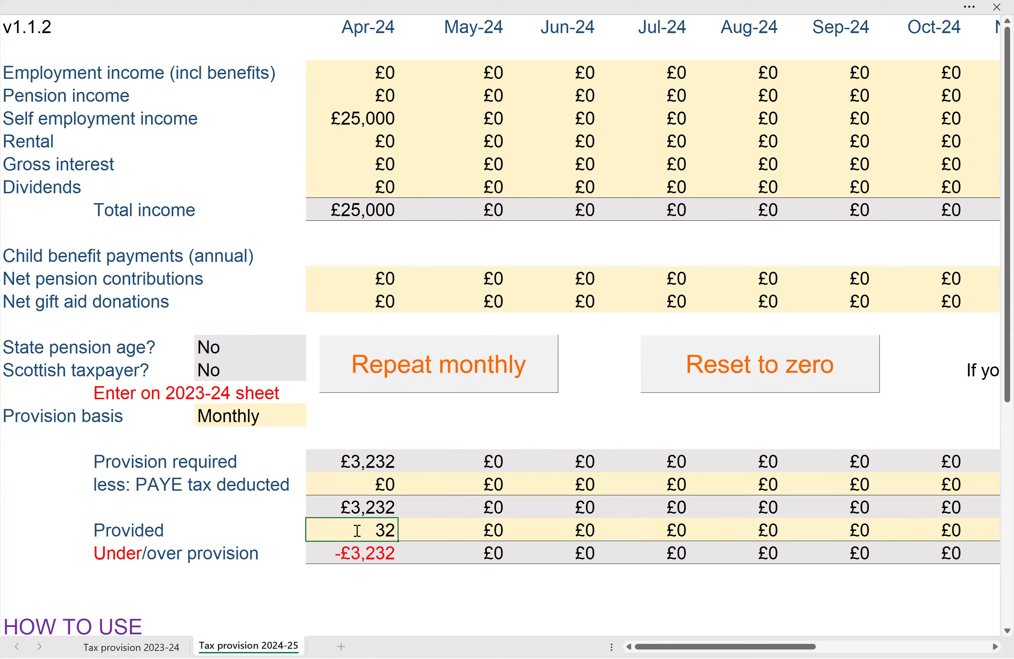
text(32)
key(Return)
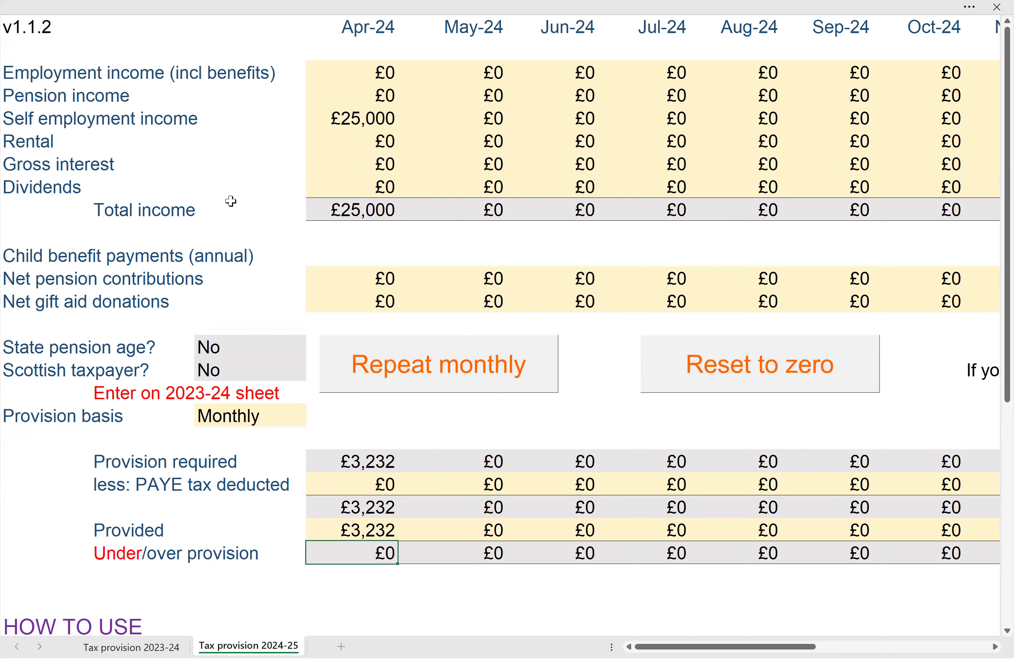
click(485, 113)
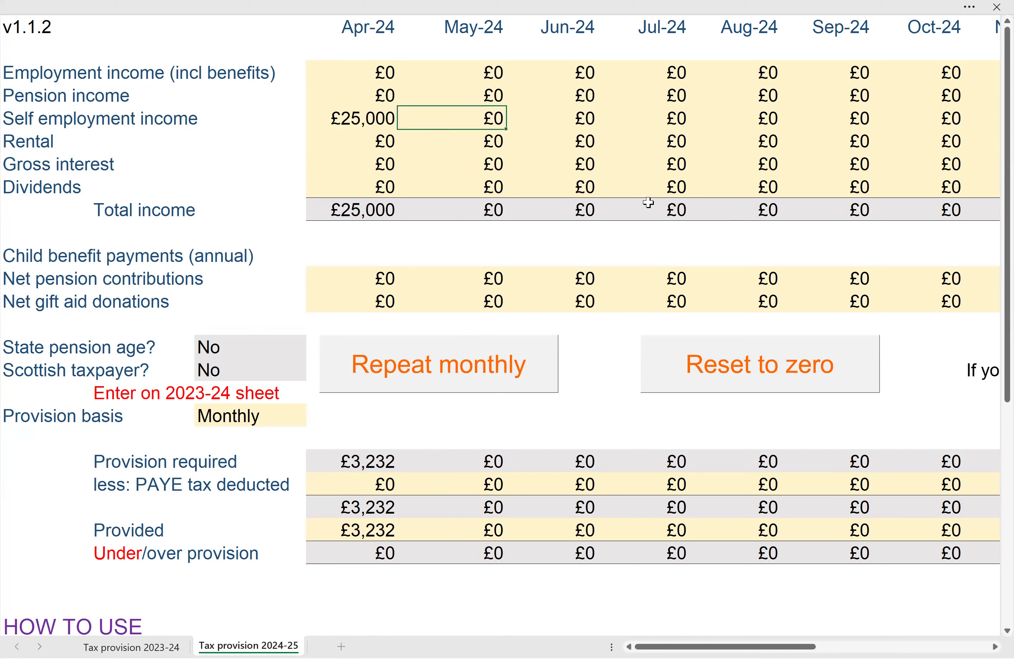
text(14000)
key(Return)
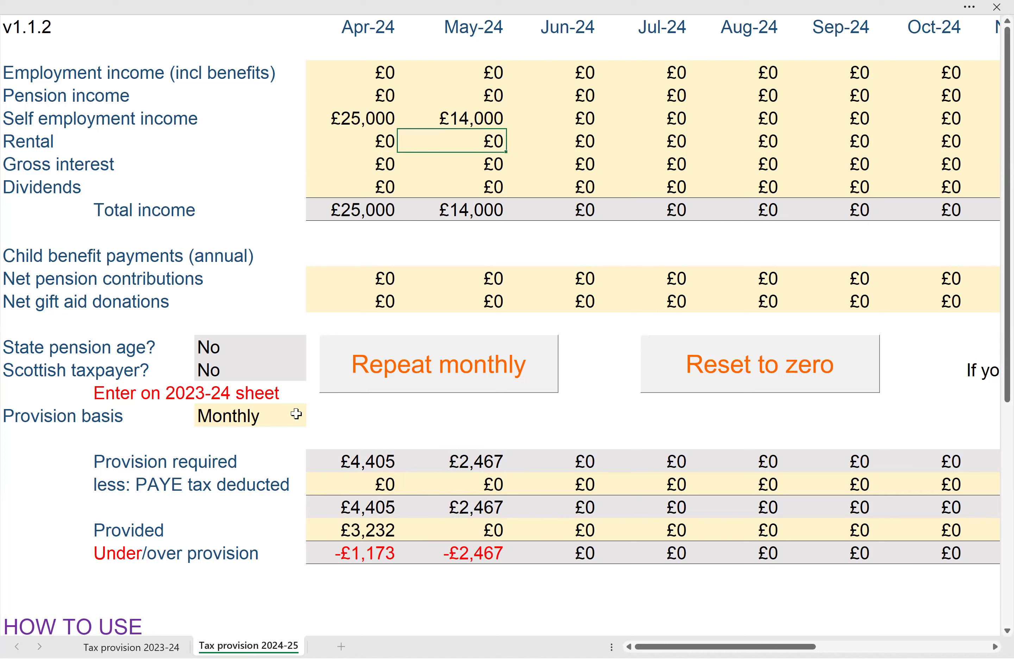
- Set the provision basis to Annual for the April and May income entries
click(253, 415)
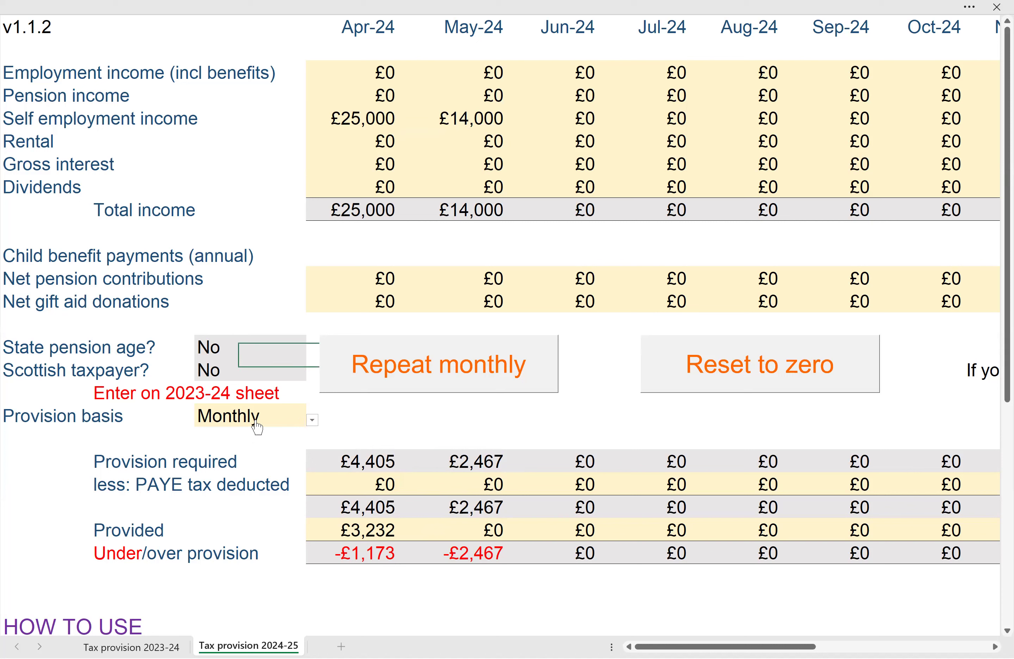
click(313, 421)
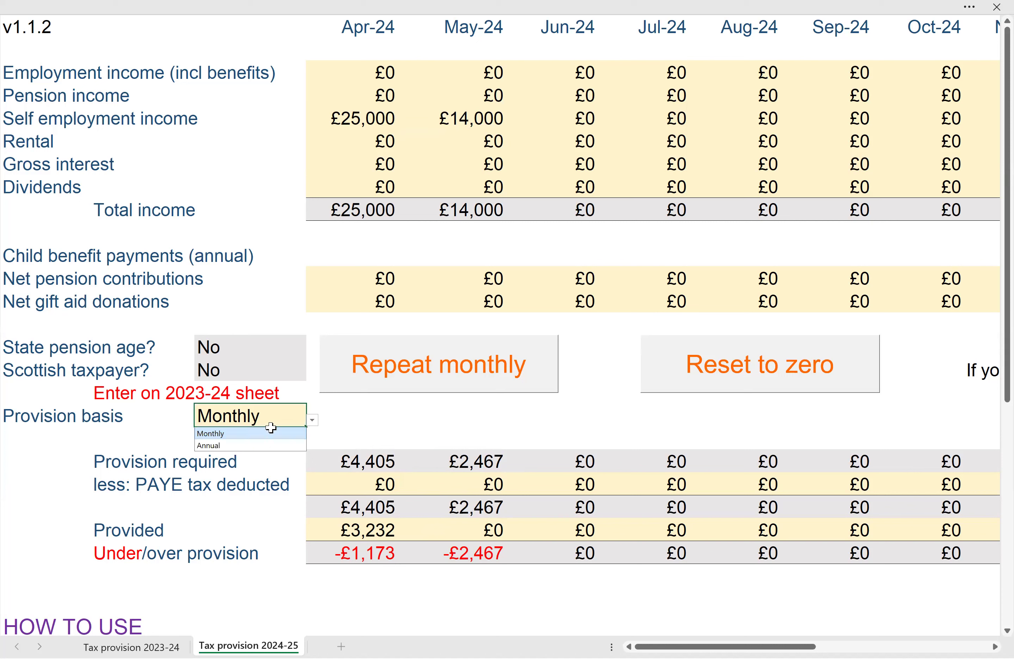
click(257, 446)
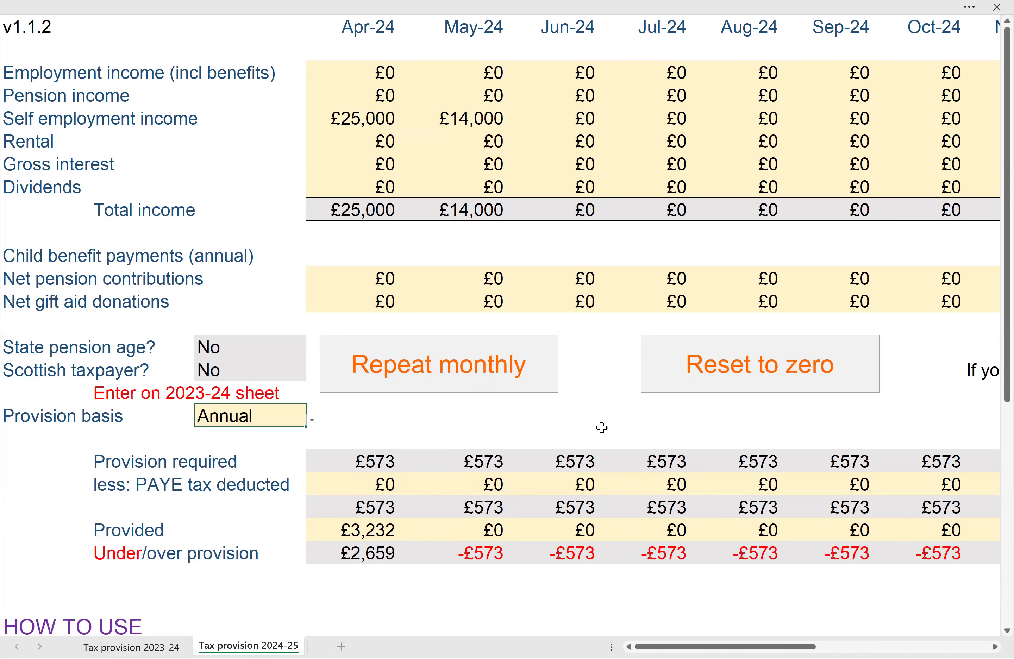
- Review the how-to-use notes, the annual totals and the self assessment due dates on the 2024-25 sheet
scroll(608, 428, down, 2)
scroll(602, 428, down, 2)
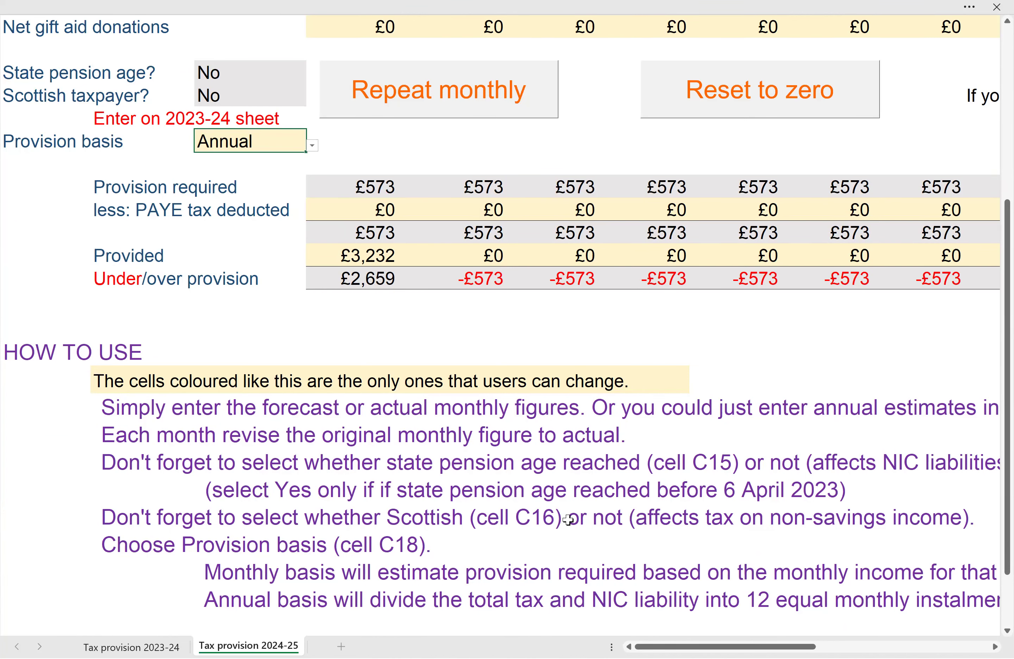
scroll(568, 520, down, 1)
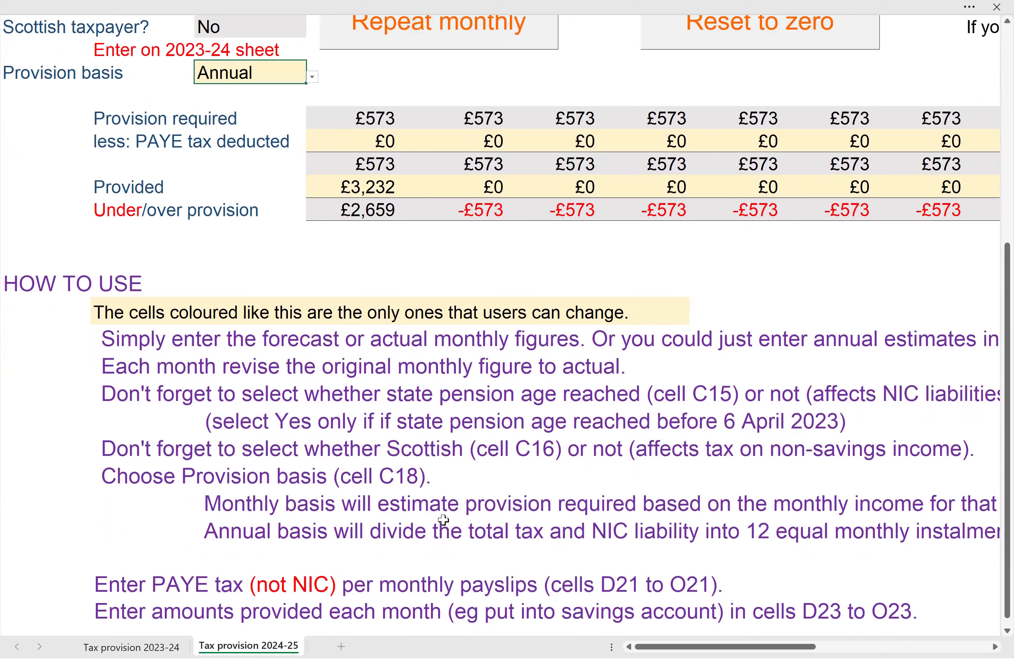
scroll(445, 521, down, 1)
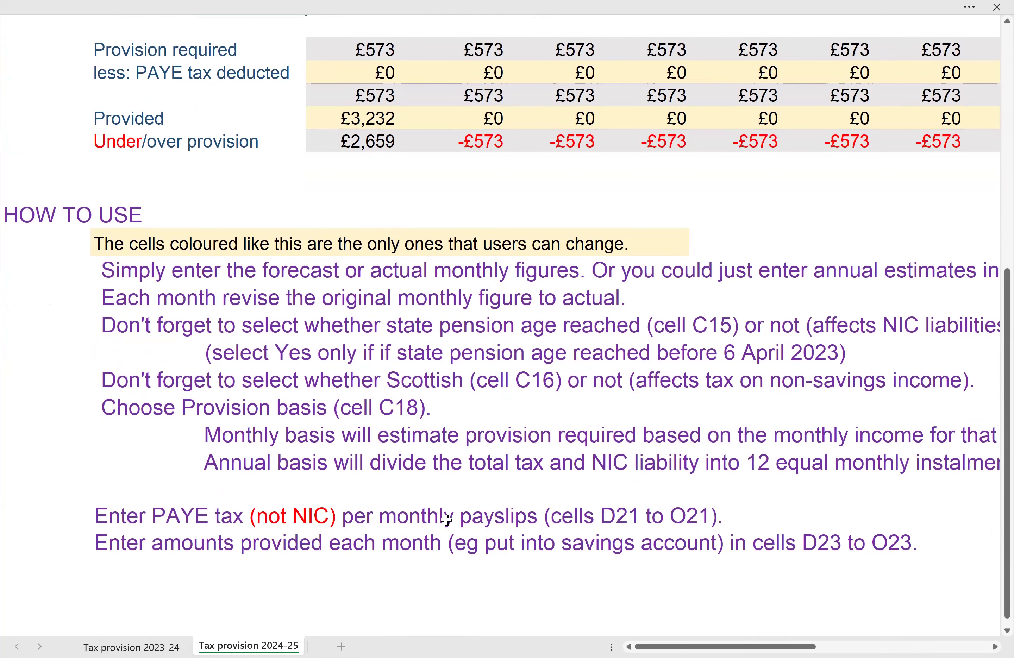
scroll(446, 520, up, 3)
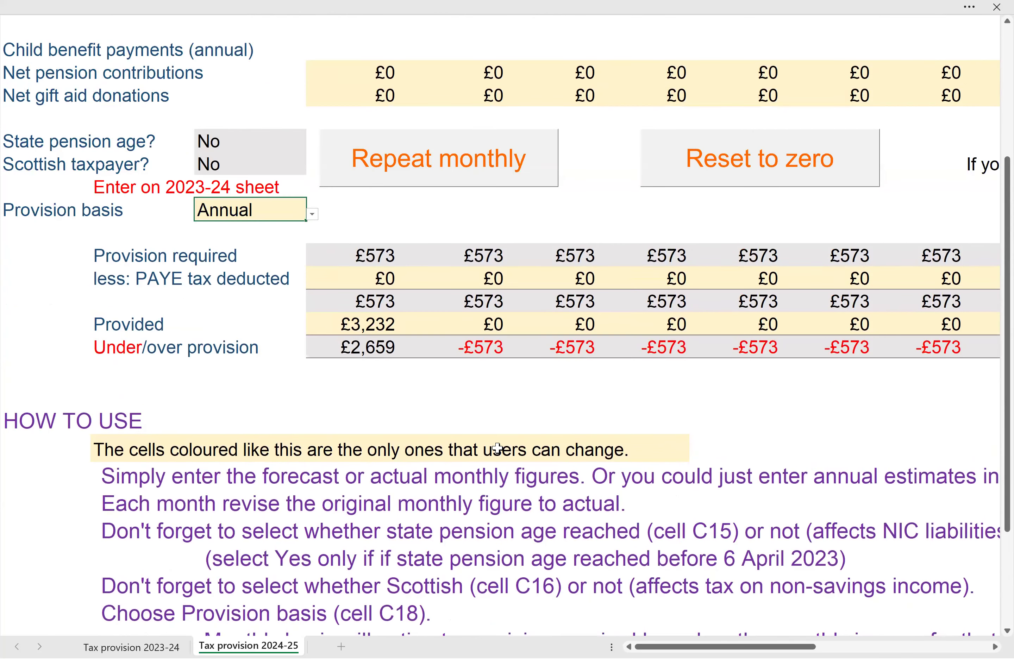
scroll(569, 306, right, 2)
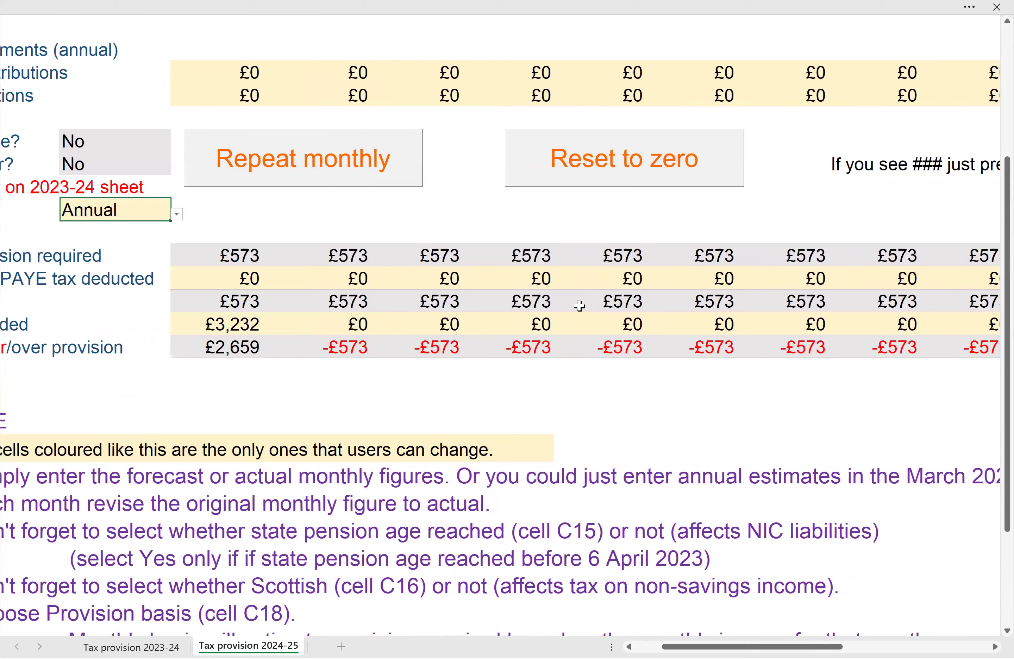
scroll(569, 304, right, 5)
scroll(364, 373, right, 3)
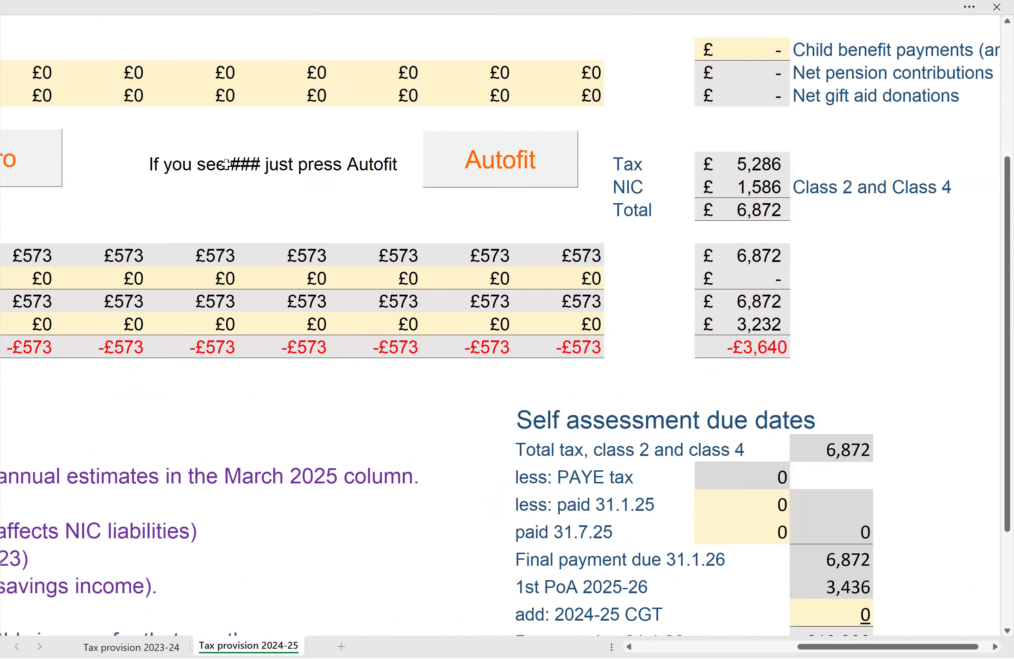
scroll(274, 258, up, 3)
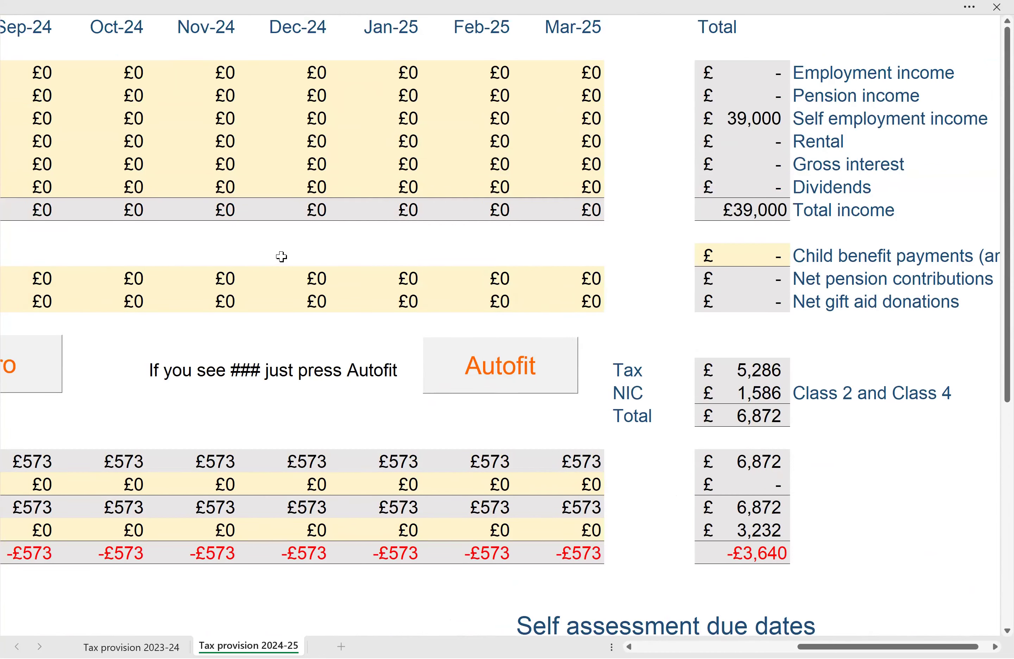
scroll(281, 257, left, 2)
scroll(283, 257, left, 3)
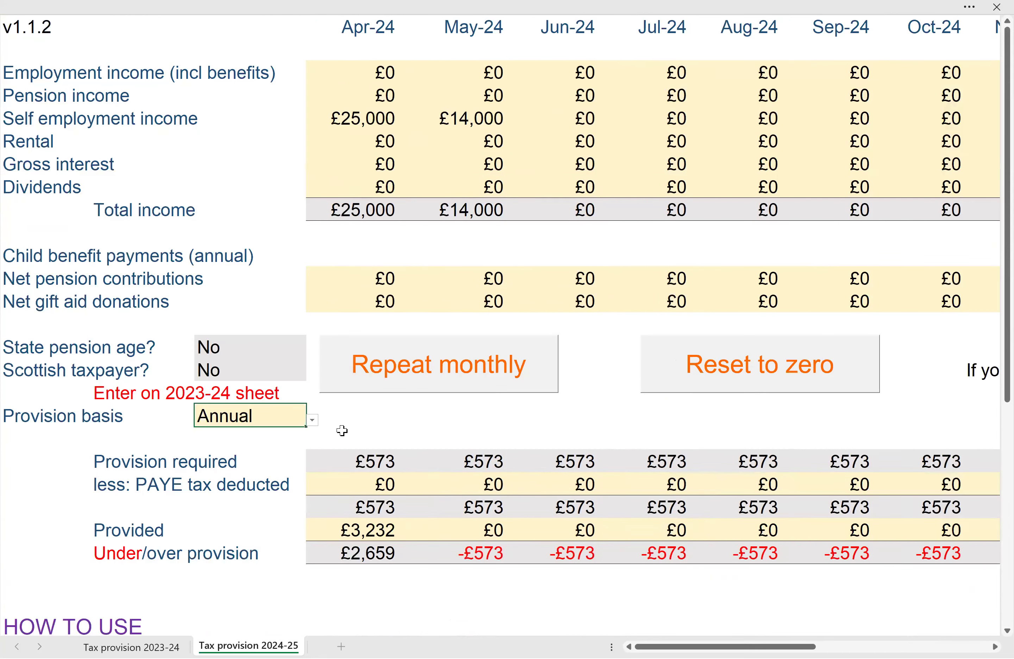
- Repeat the April figures in all the other months and check the annual totals
click(384, 350)
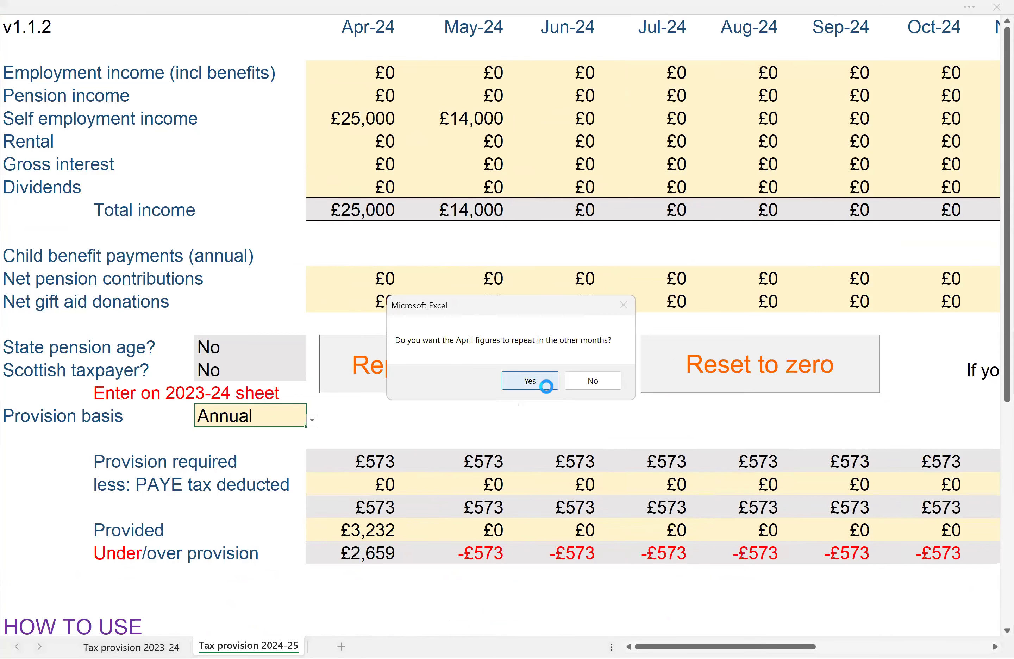
click(552, 378)
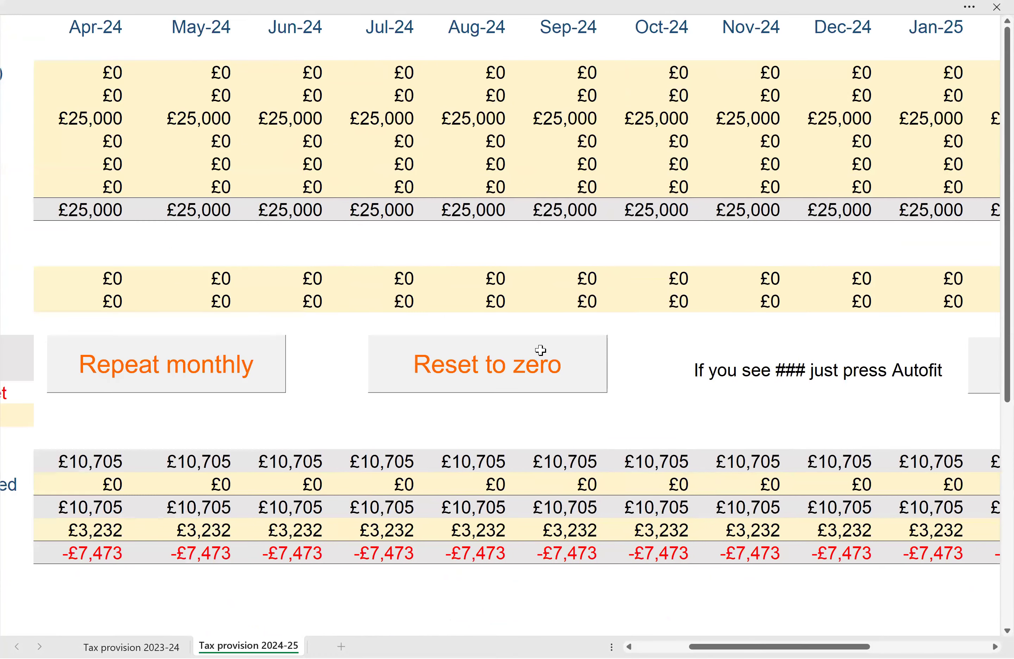
scroll(458, 347, right, 3)
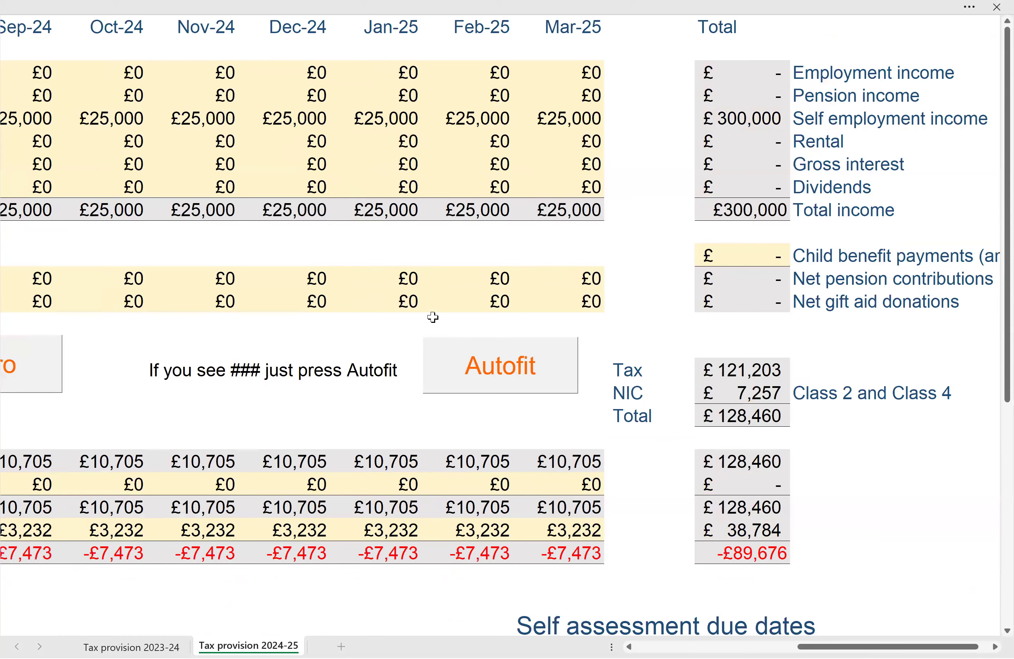
scroll(433, 317, left, 3)
scroll(93, 126, left, 1)
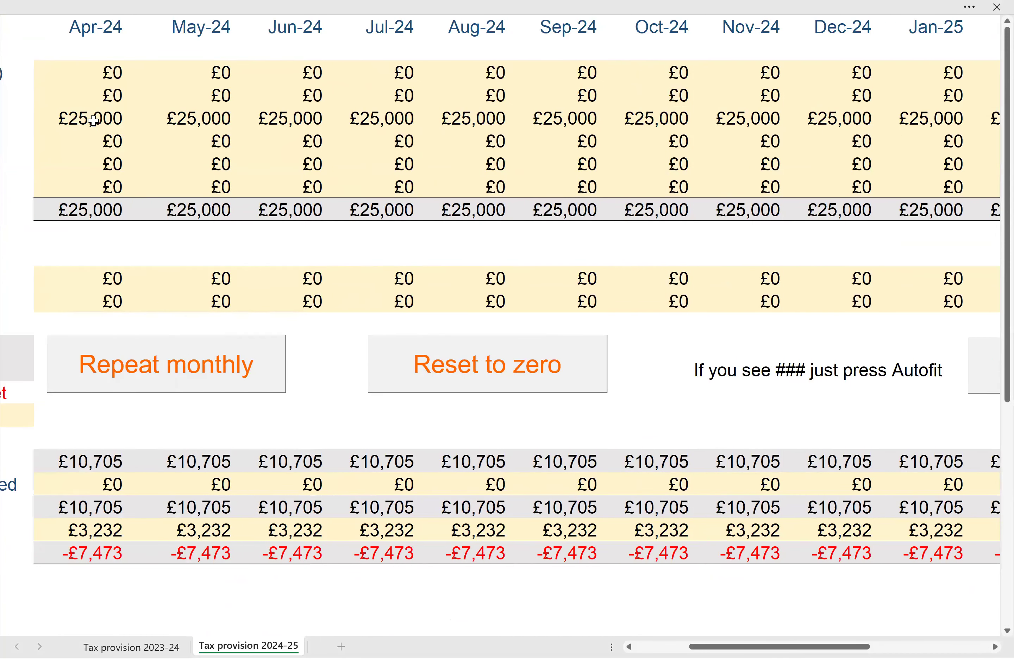
- Enter 500000 as the December 2024 dividends
click(851, 181)
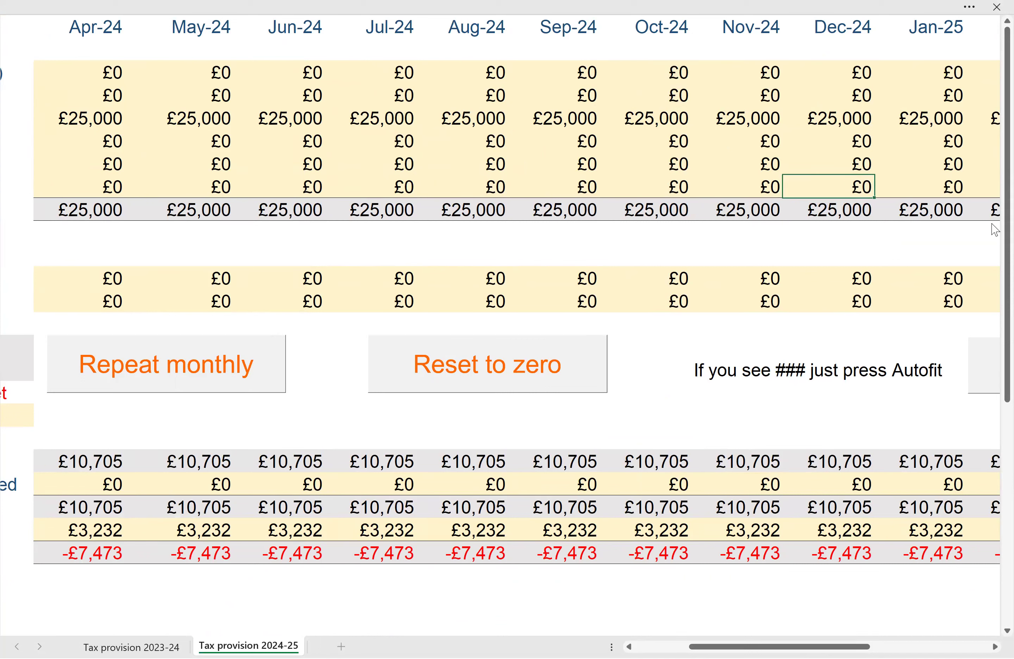
text(500000)
key(Return)
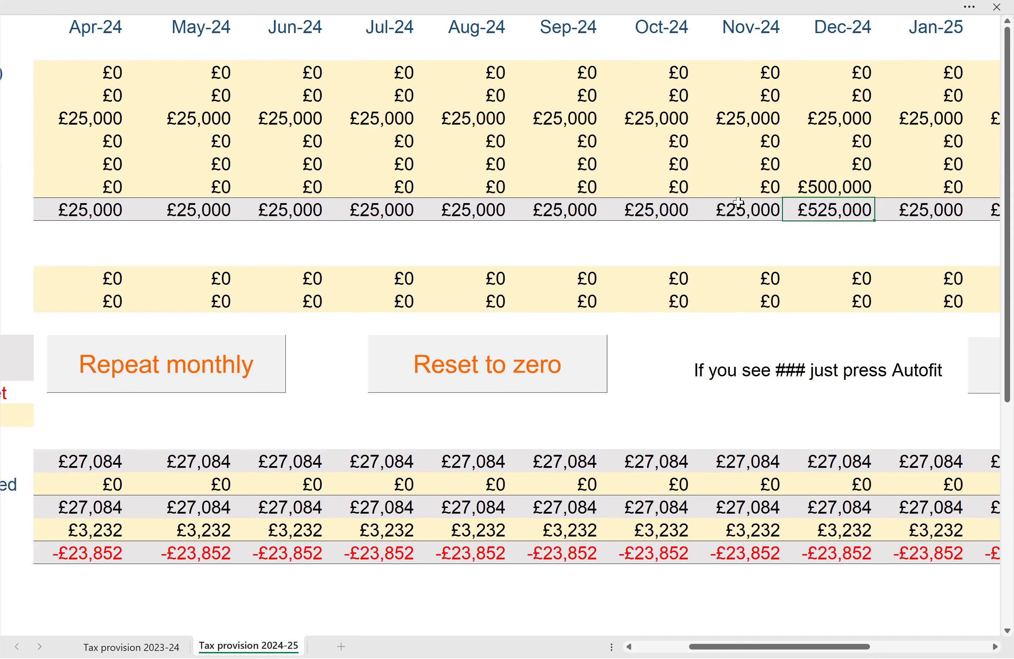
- Check the annual totals and change the December 2024 dividends to 1000000
scroll(711, 276, right, 2)
scroll(682, 280, right, 5)
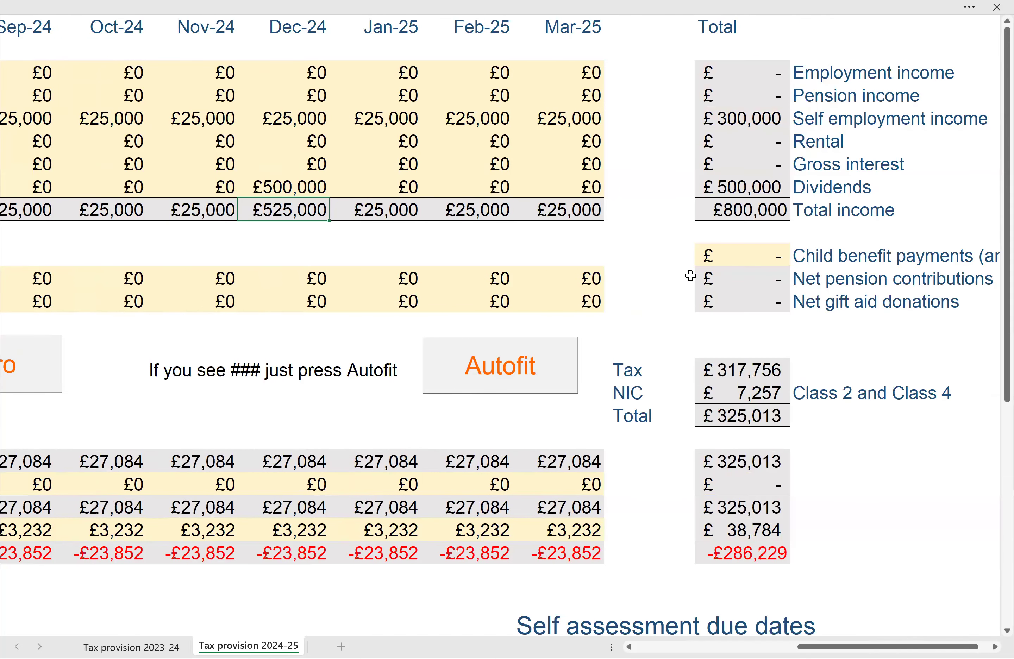
click(272, 188)
text(1000)
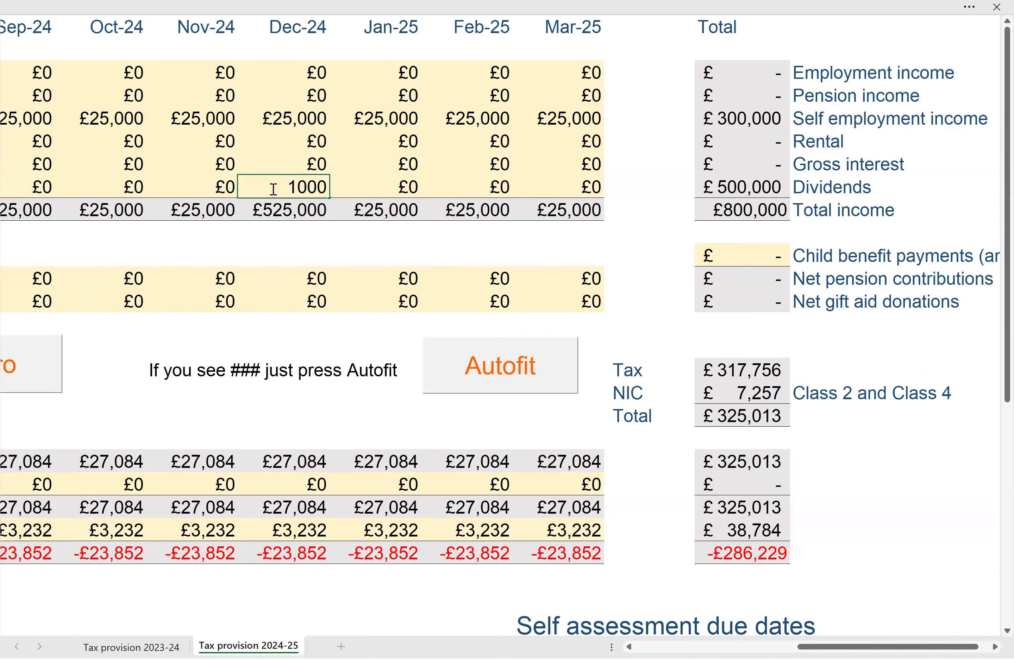
text(000)
key(Return)
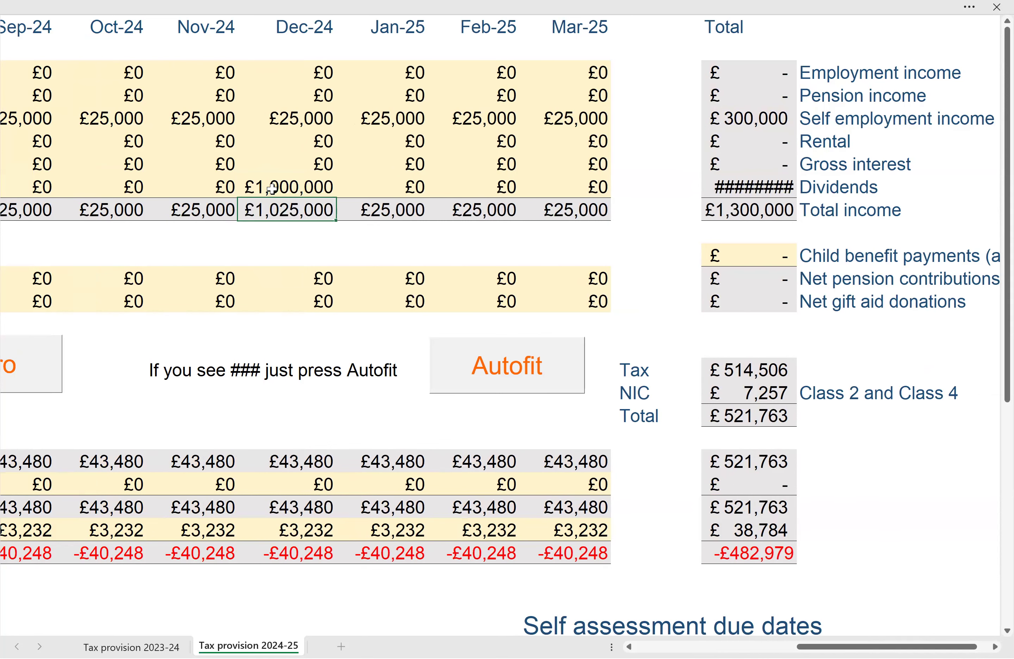
- Autofit the column widths so the annual dividends total can be read instead of ###
click(489, 376)
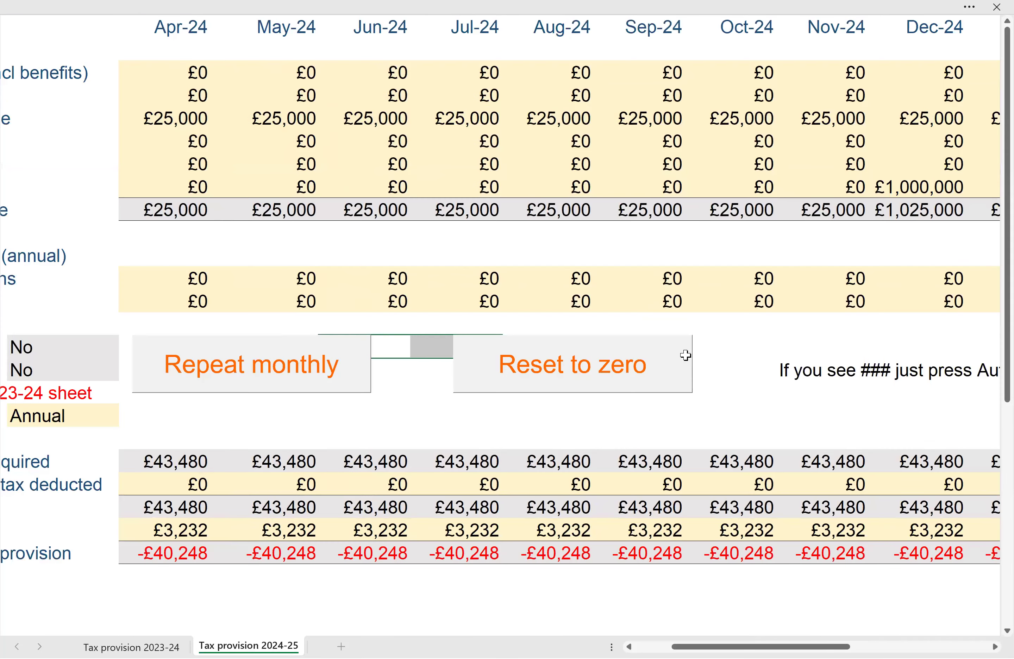
scroll(684, 351, right, 4)
scroll(410, 628, right, 3)
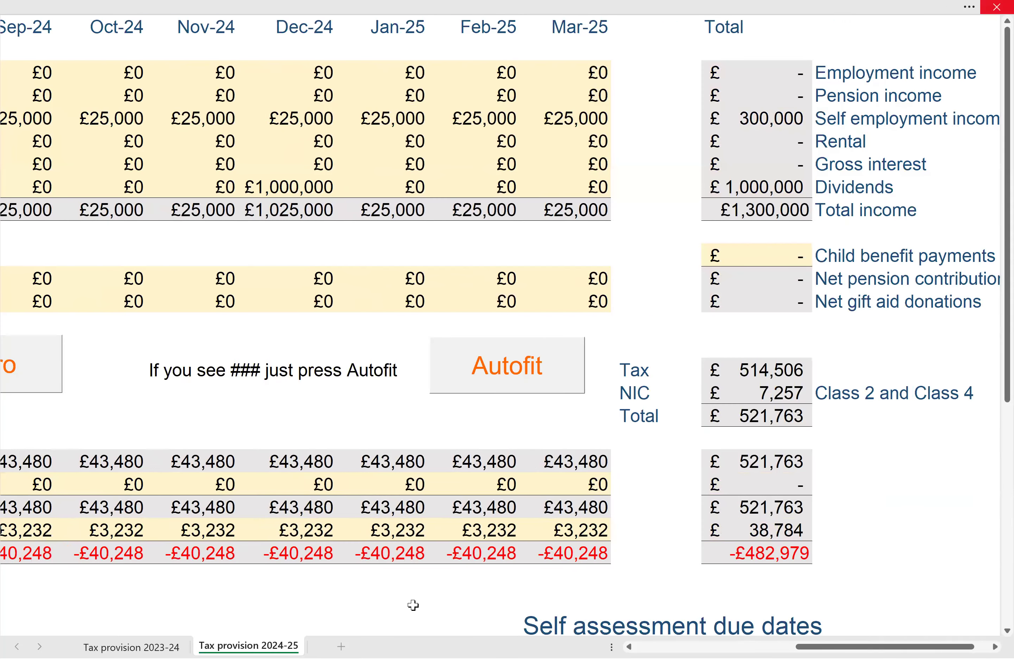
- Enter 22000 for both the 31.1.25 and 31.7.25 payments in the self assessment due dates section
scroll(771, 465, down, 2)
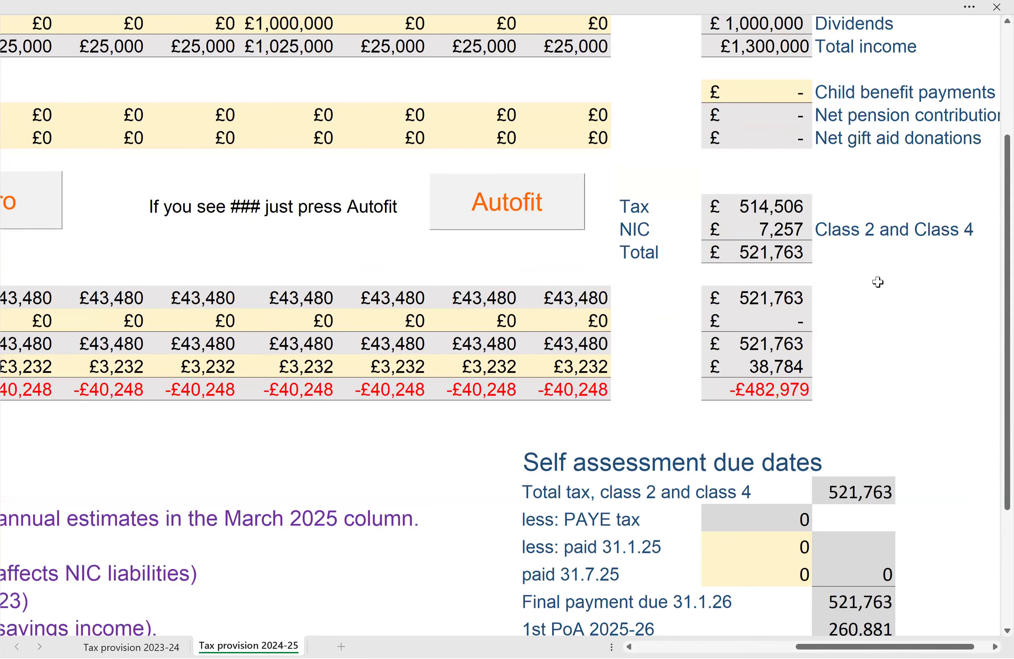
scroll(877, 282, down, 3)
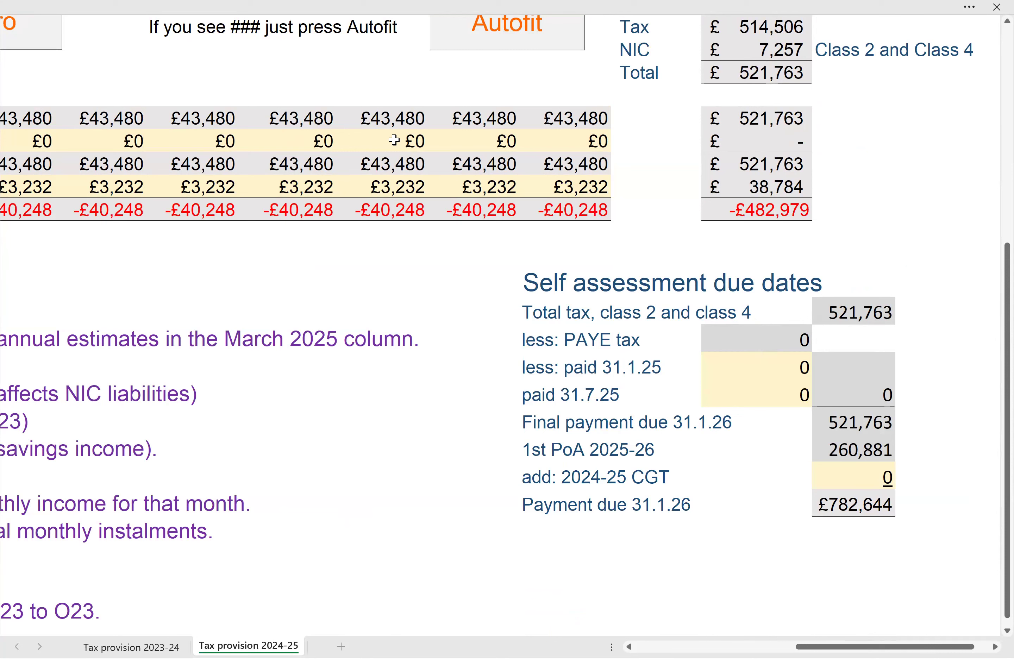
click(551, 141)
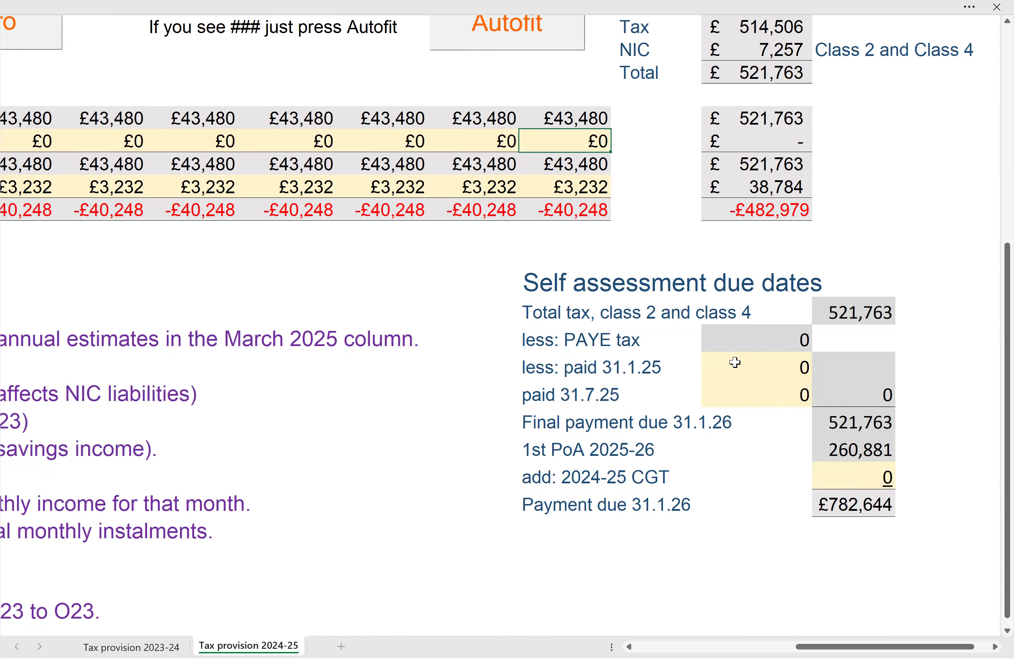
click(735, 352)
click(740, 361)
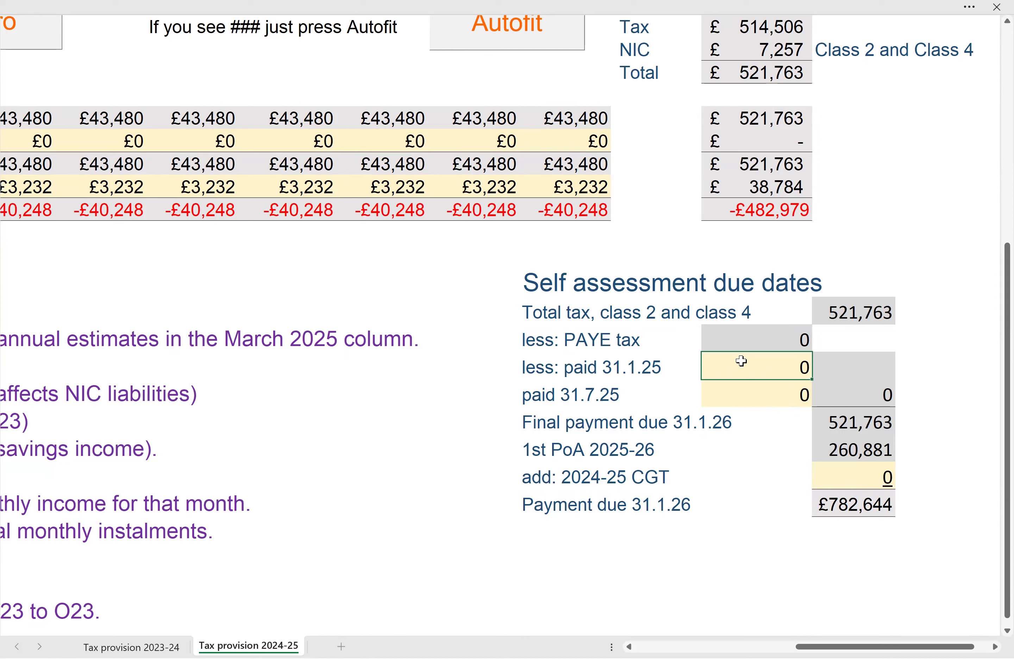
text(22000)
key(Return)
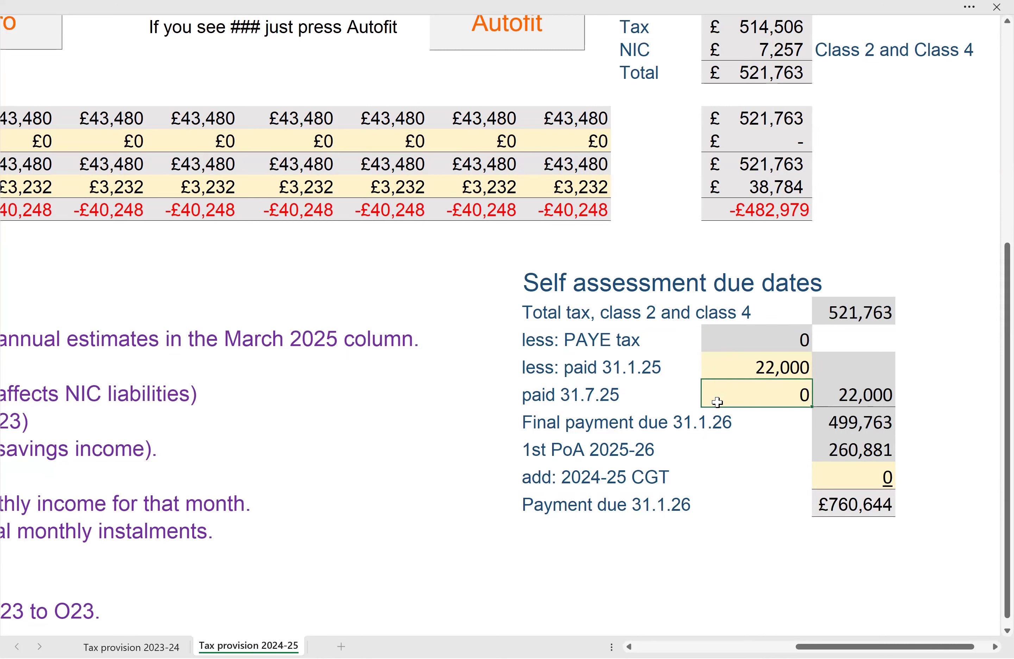
text(22000)
key(Return)
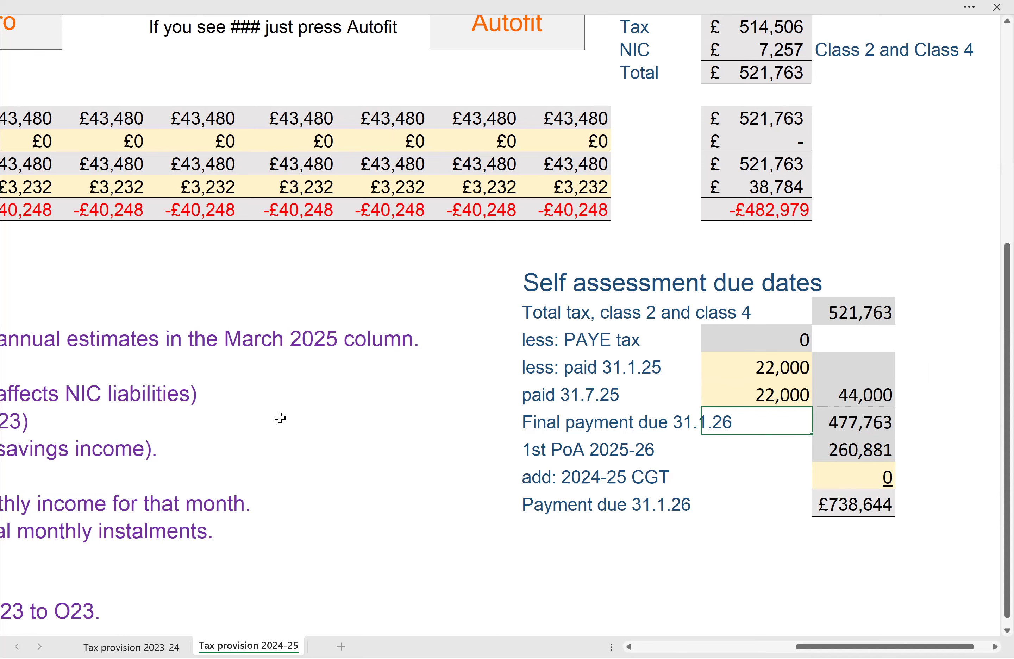
- Switch to the Tax provision 2023-24 sheet
scroll(281, 418, left, 3)
scroll(281, 418, left, 3)
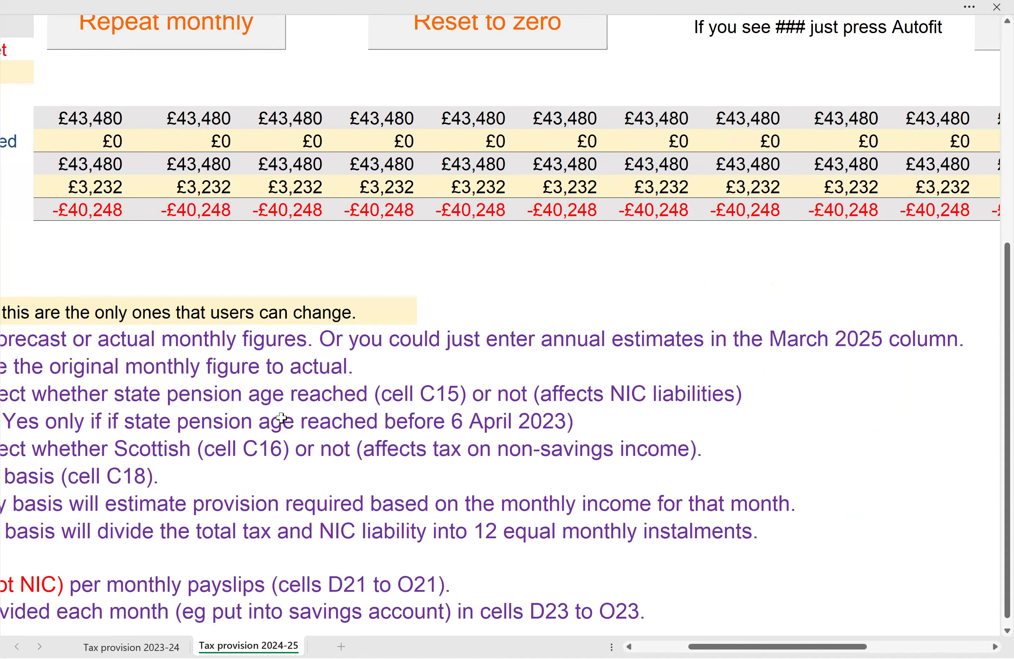
scroll(288, 417, left, 3)
scroll(288, 417, up, 5)
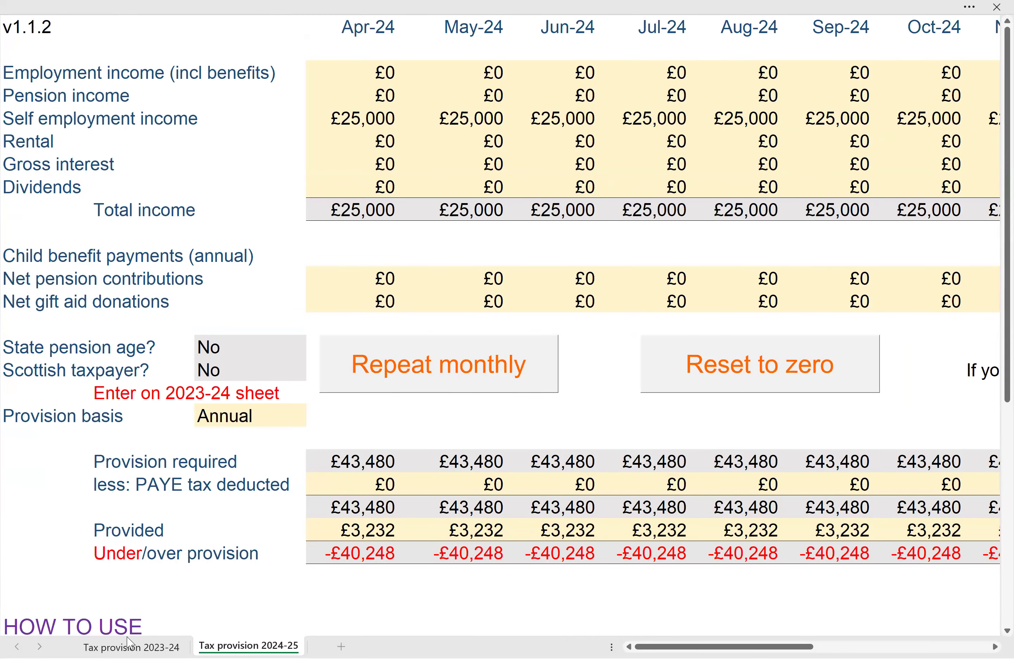
click(129, 642)
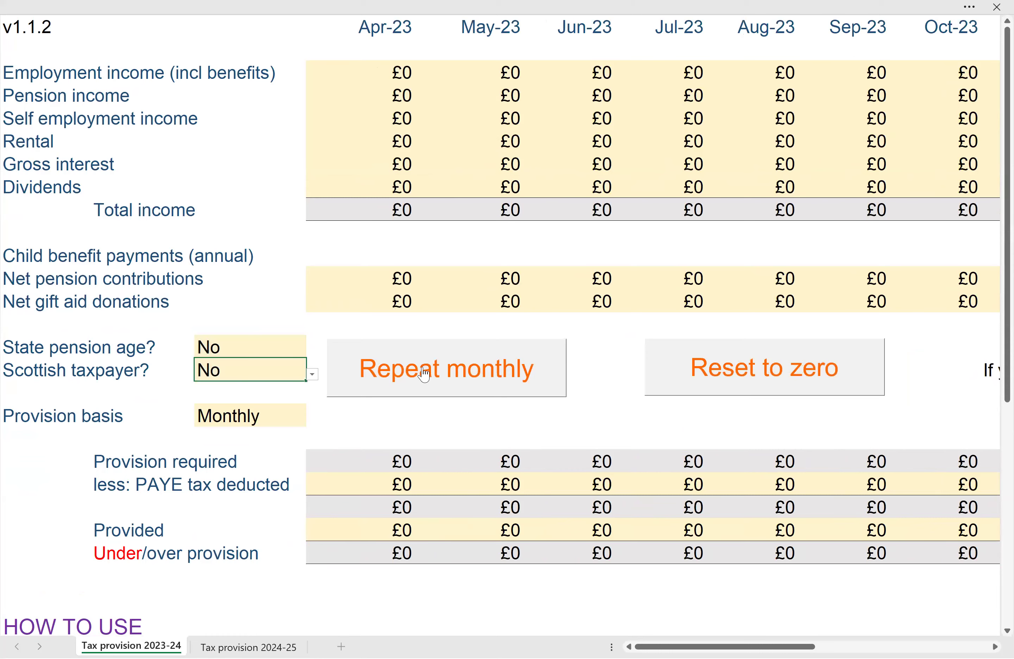
- Enter 60000 as the March 2024 employment income
scroll(447, 380, right, 3)
scroll(447, 377, right, 4)
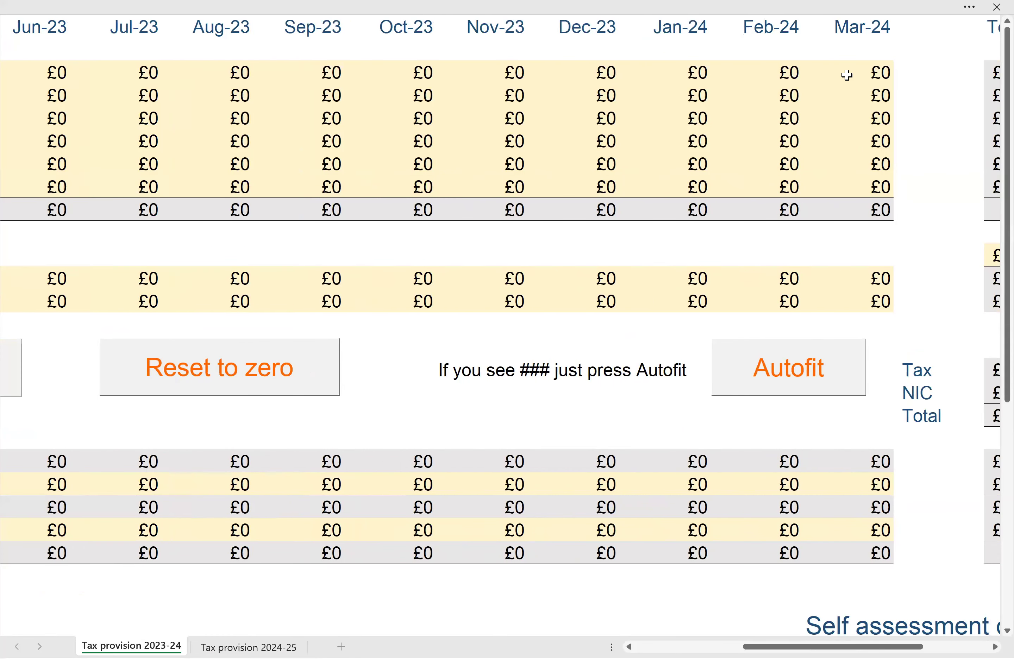
scroll(877, 91, right, 2)
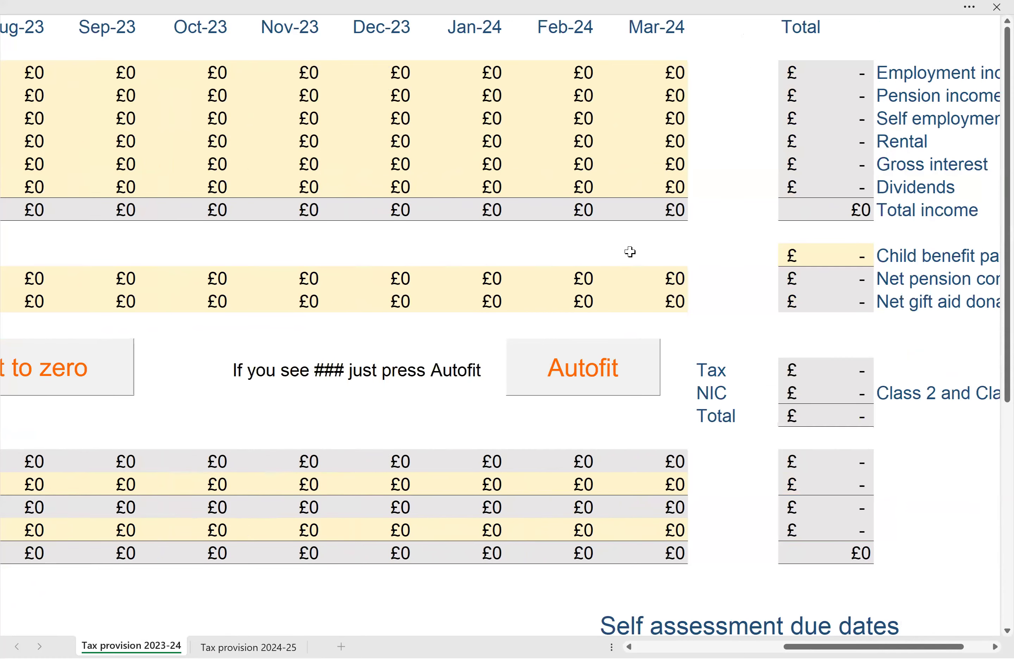
scroll(663, 209, right, 1)
click(585, 68)
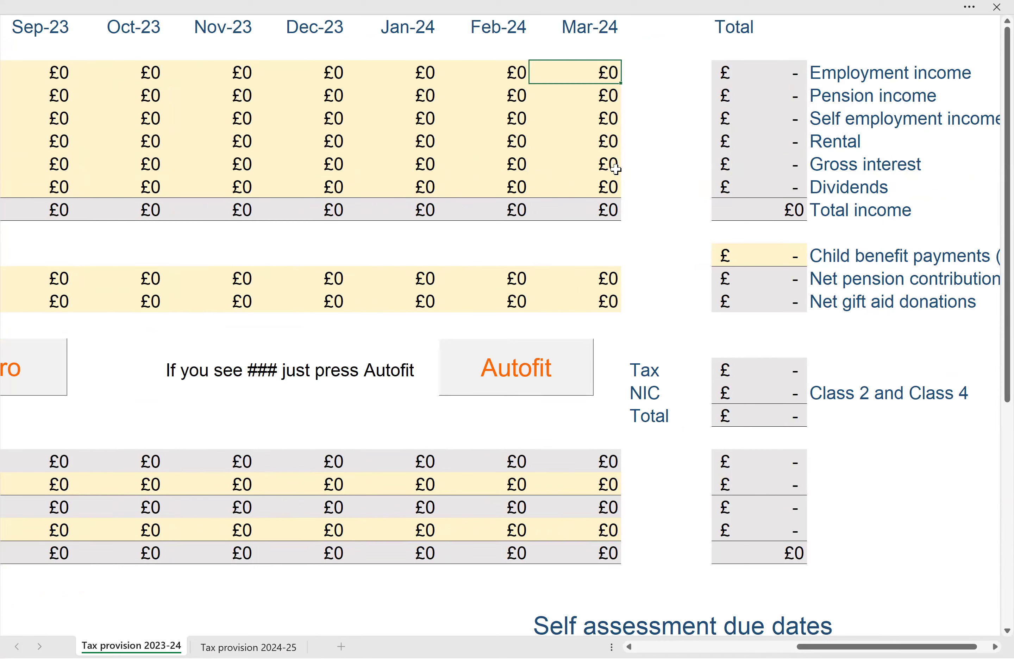
text(60000)
key(Return)
key(Return)
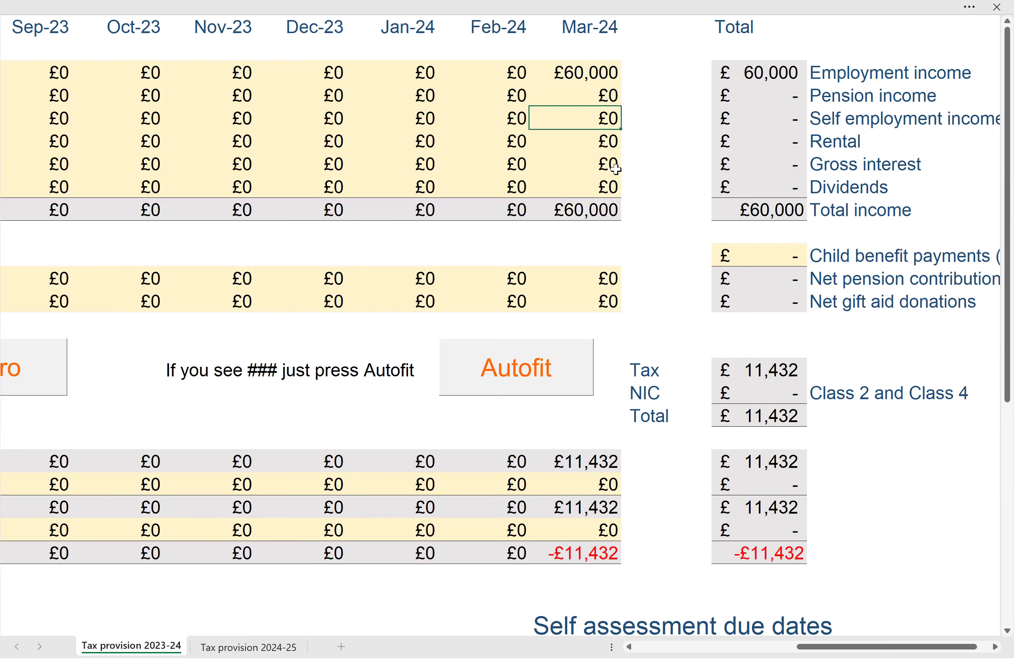
- Enter 24000 as the March 2024 self employment income and 12000 as the March 2024 rental income
text(2)
text(4,0)
text(000)
key(Return)
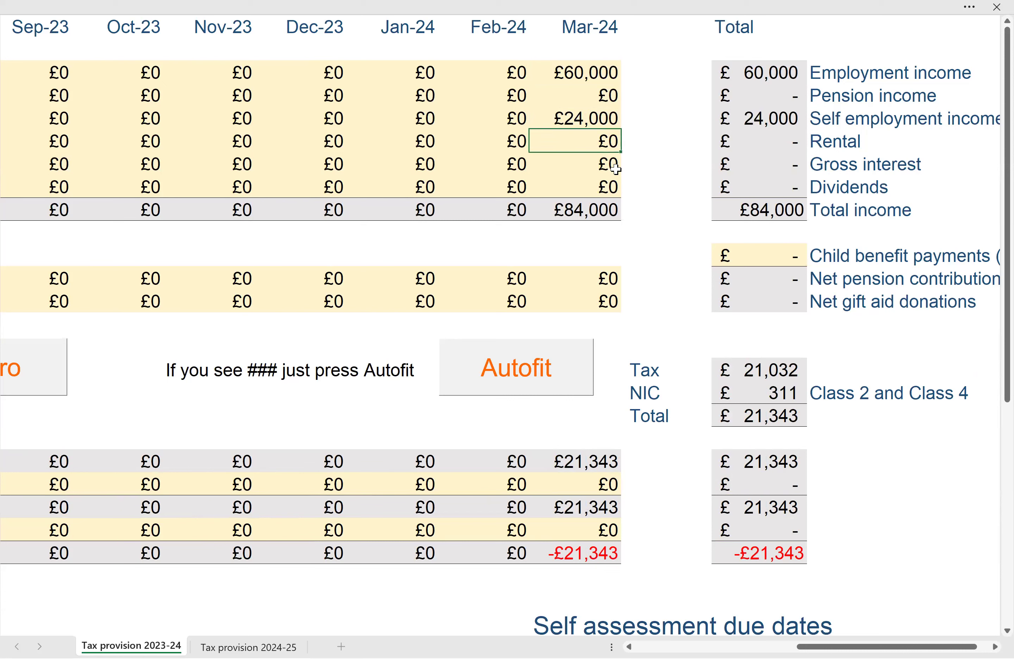
text(12000)
key(Return)
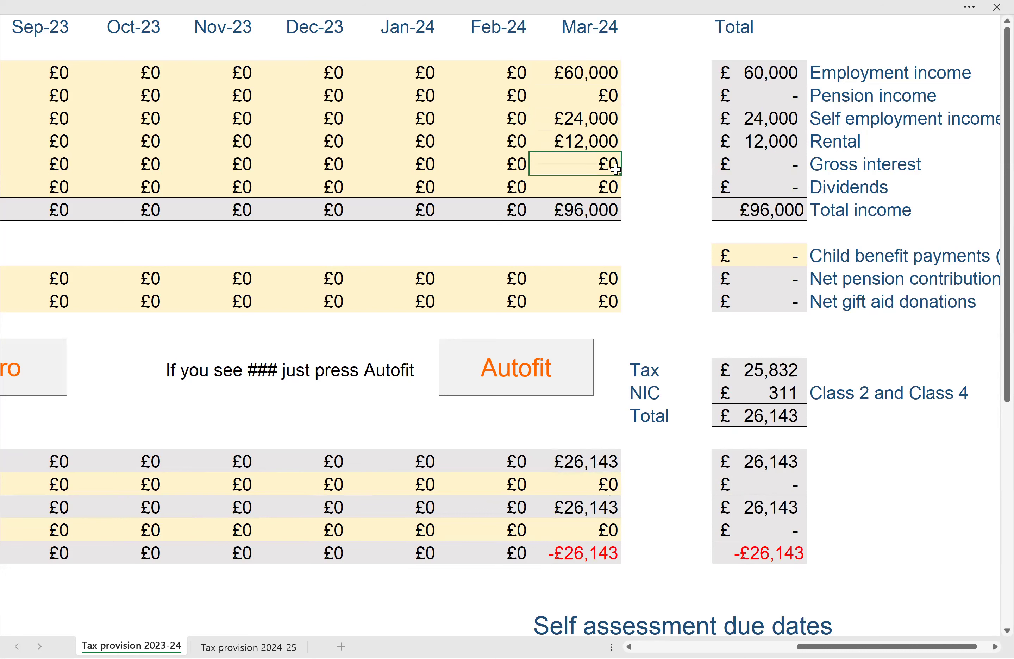
- Enter 6000 as the March 2024 gross interest and 14000 as the March 2024 dividends
text(6000)
key(Return)
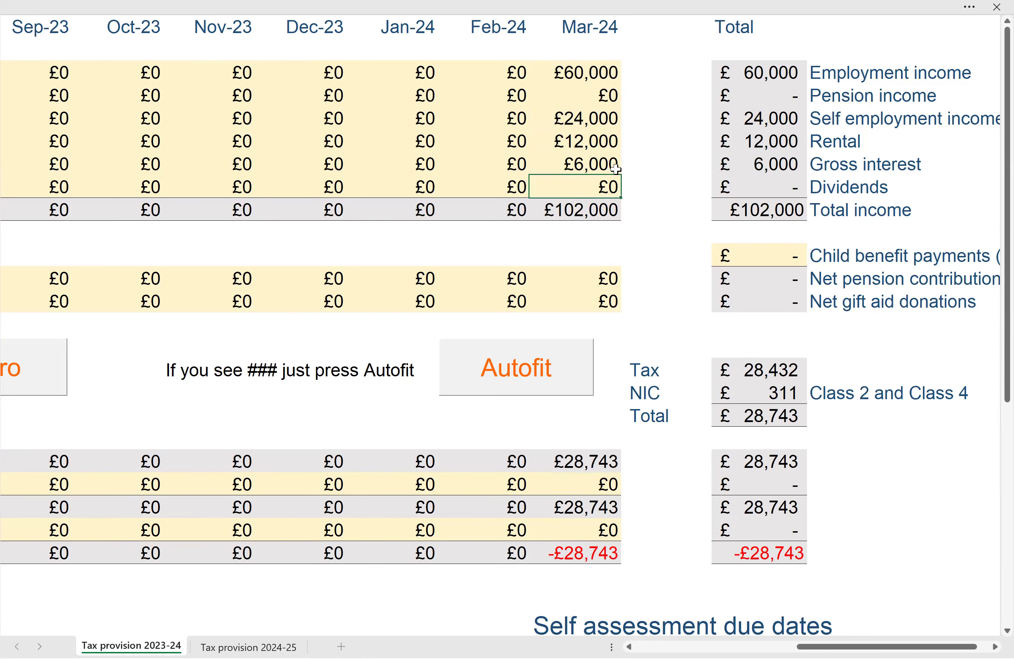
text(149)
key(BackSpace)
text(000)
key(Return)
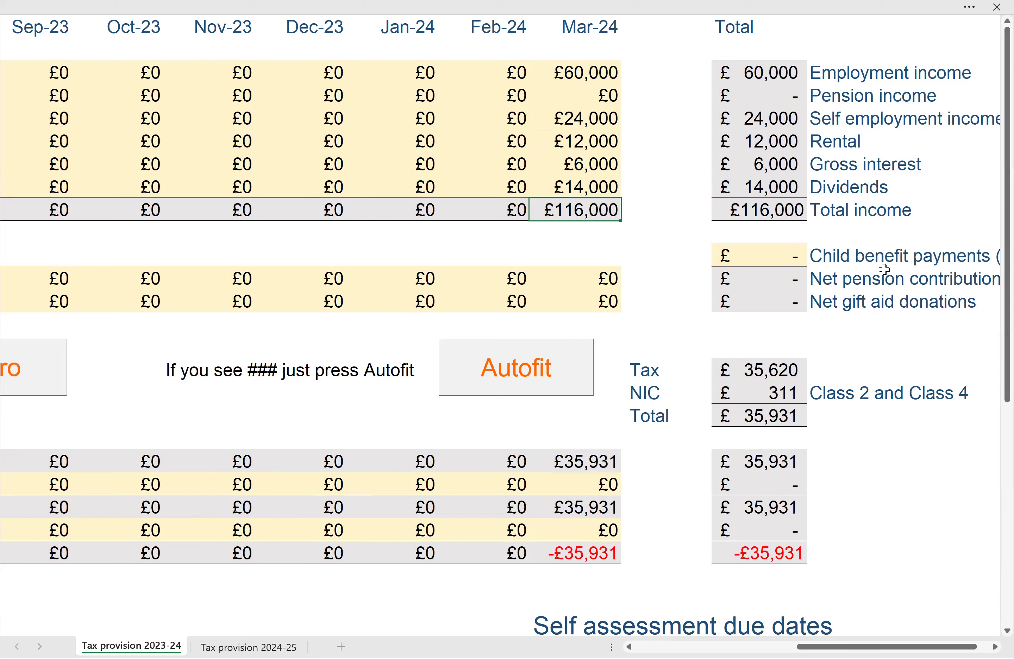
- Enter 2500 as the annual child benefit payments and 4000 as the March 2024 net pension contributions
click(789, 255)
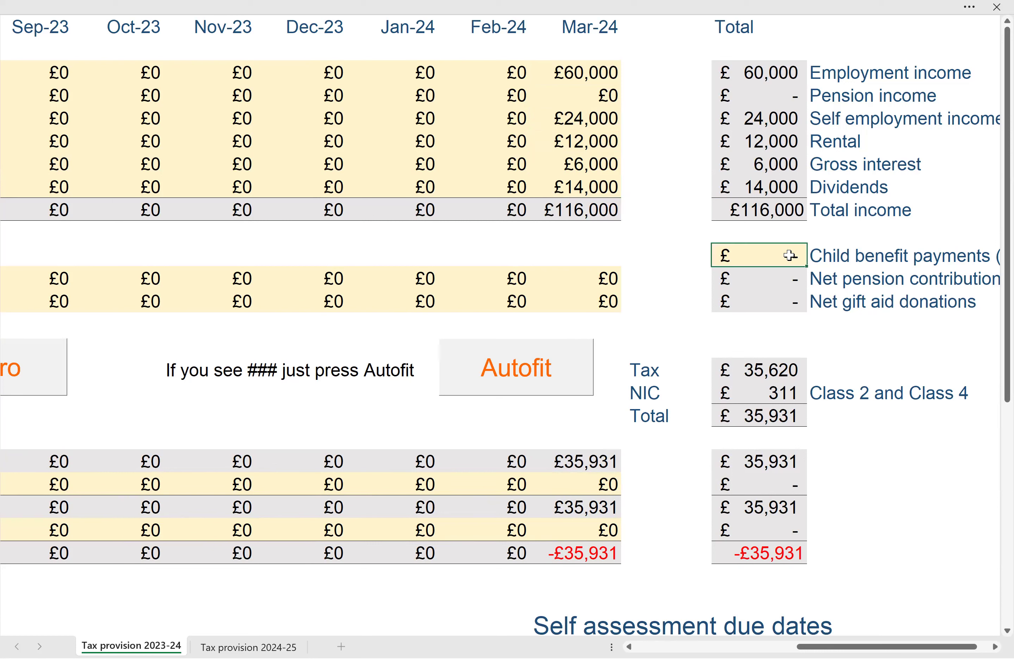
text(25000)
key(BackSpace)
key(Return)
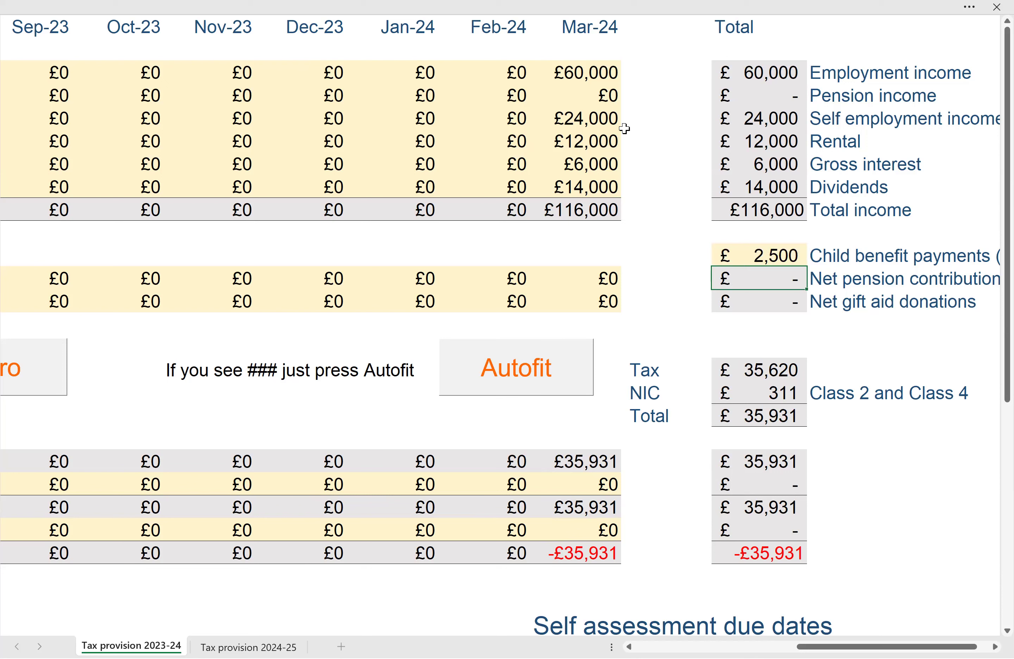
click(598, 279)
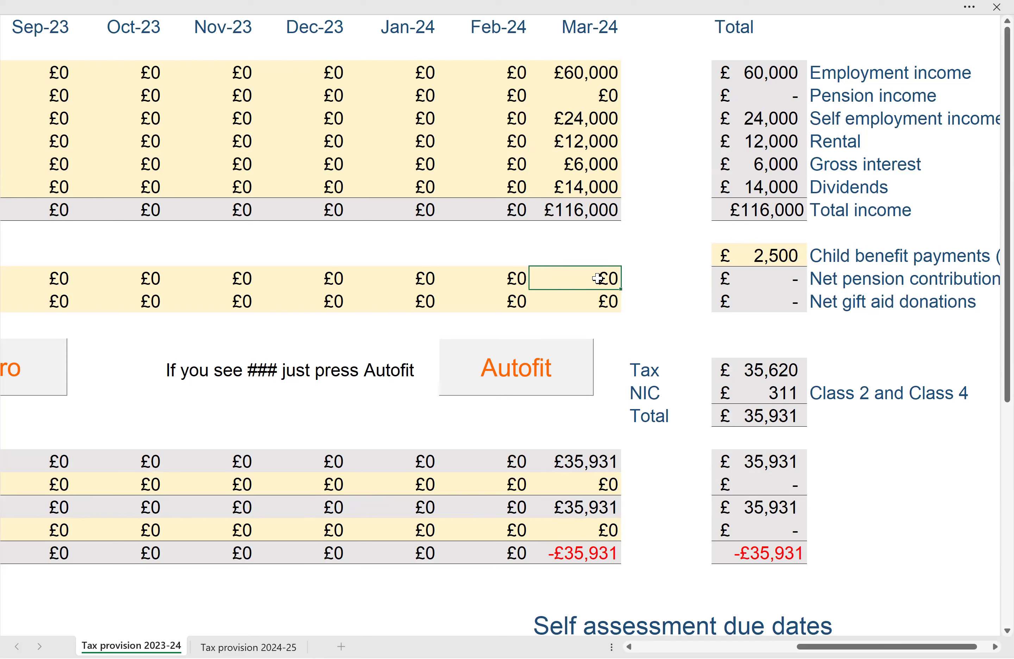
text(4000)
key(Return)
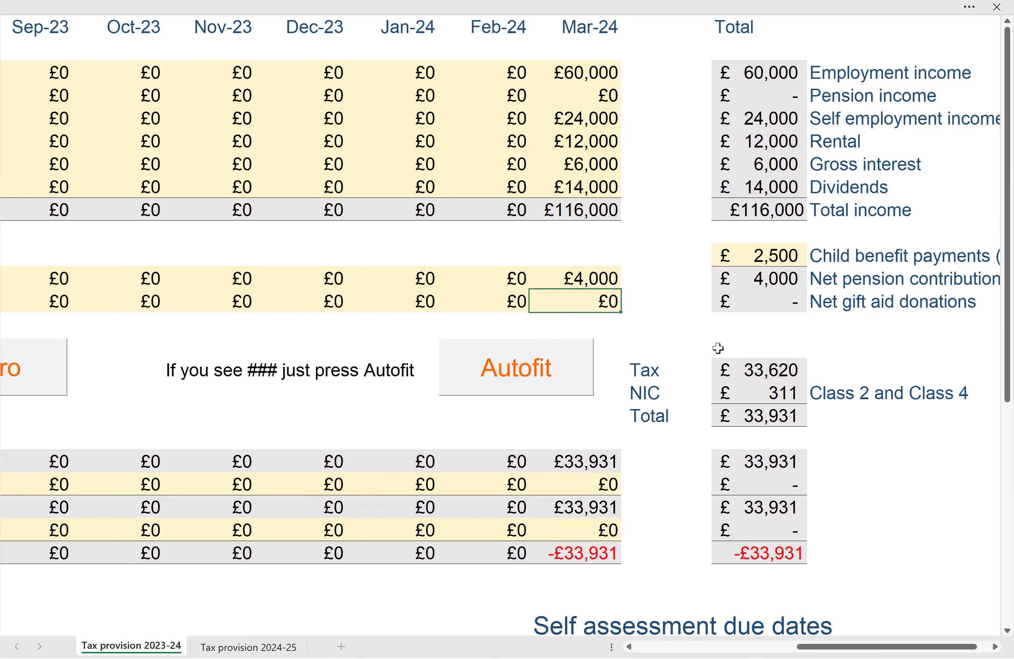
- Enter 34000 as the March 2024 PAYE tax deducted
click(565, 477)
text(34000)
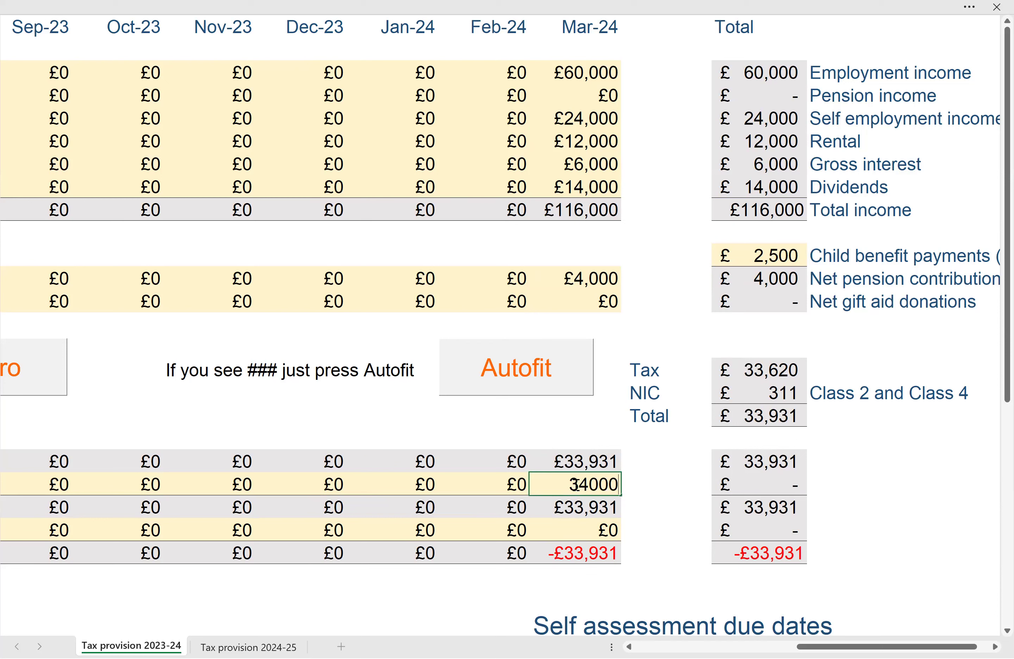
key(Return)
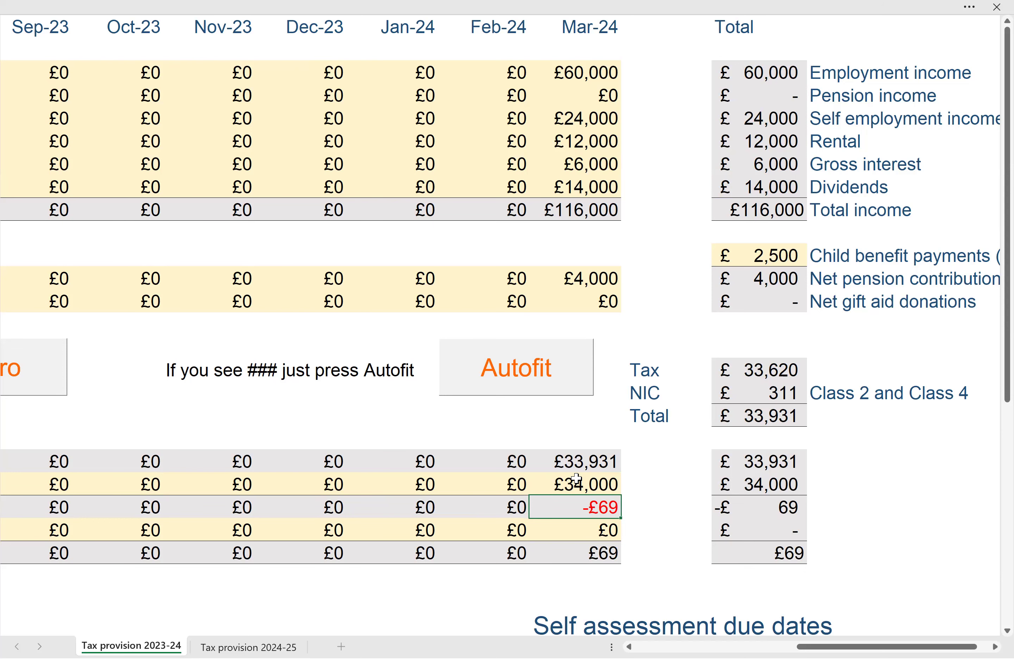
- Change the March 2024 PAYE tax deducted to 18000
scroll(576, 469, left, 2)
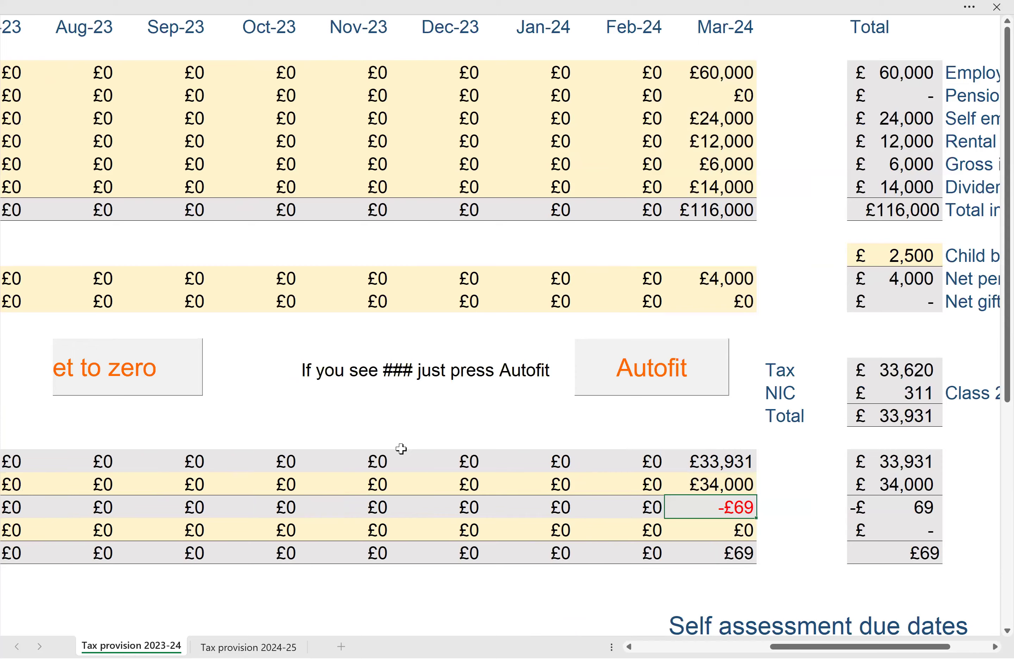
scroll(401, 448, left, 8)
scroll(398, 457, right, 6)
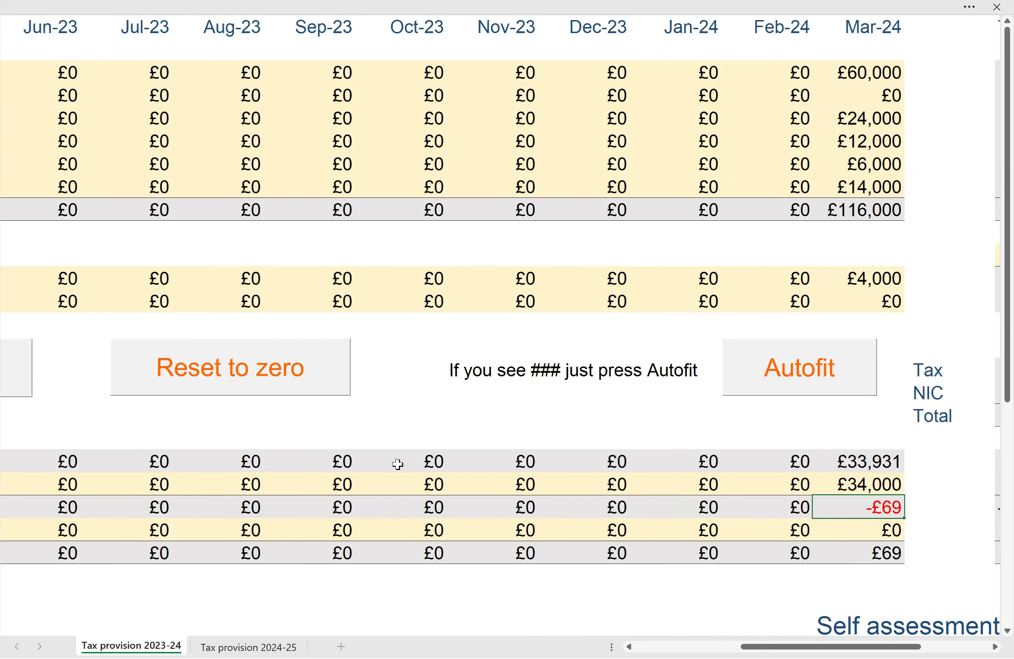
scroll(841, 484, right, 3)
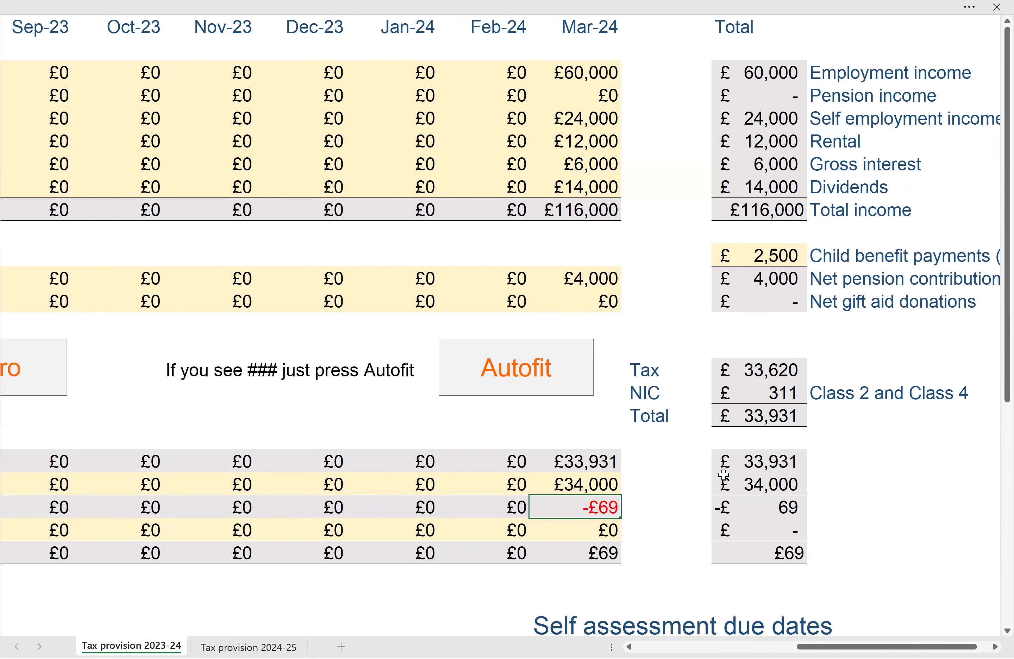
click(575, 484)
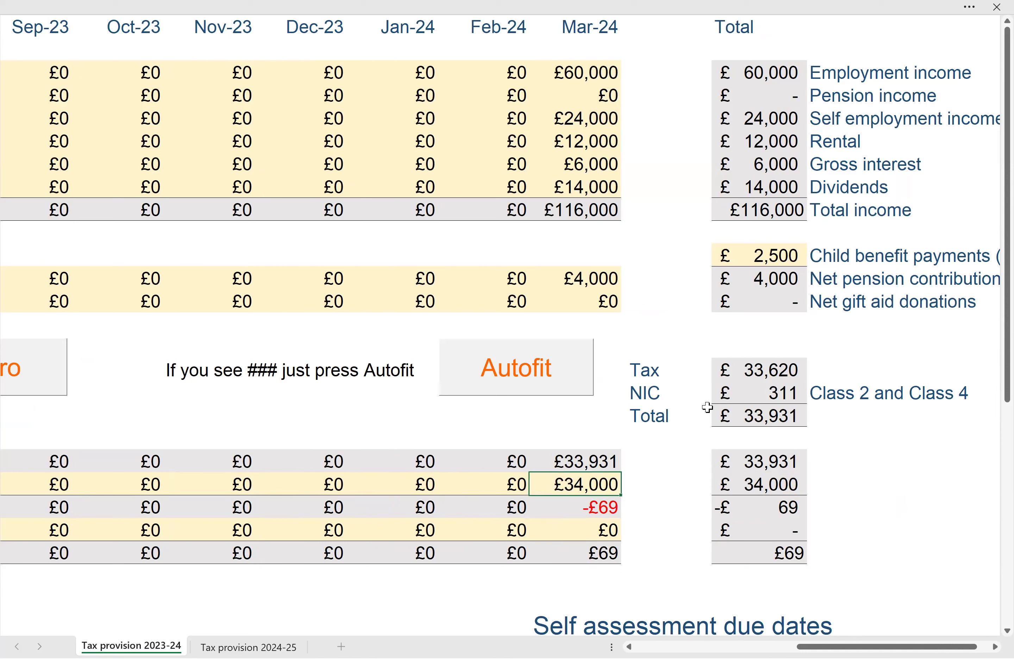
text(180000)
key(BackSpace)
key(Return)
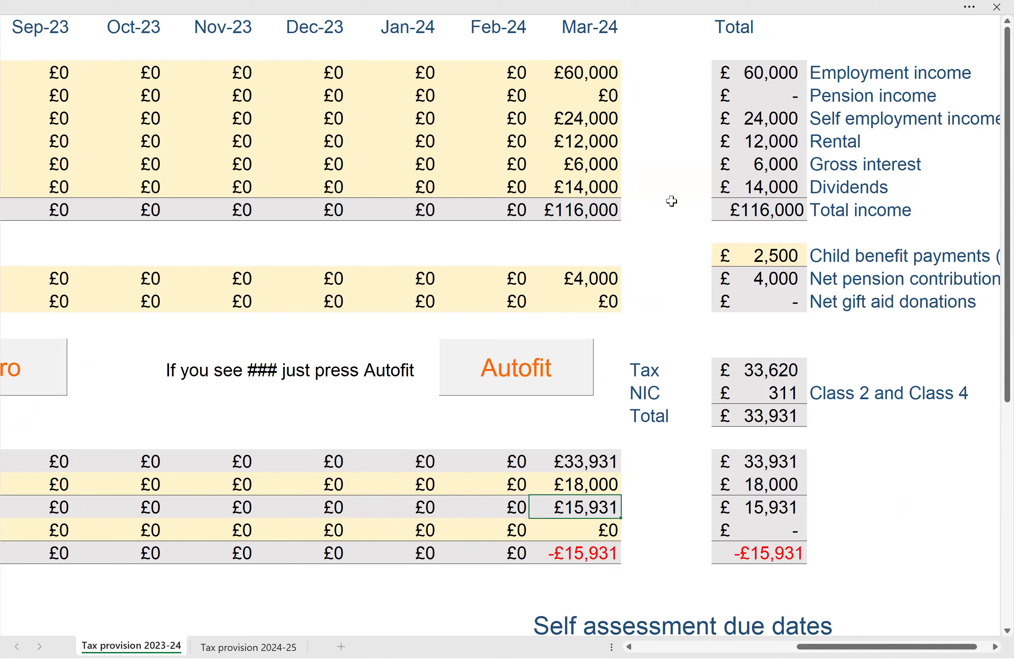
- Check the PAYE tax in the self assessment due dates section and enter 8000 for both the 31.1.24 and 31.7.24 payments
scroll(869, 408, down, 3)
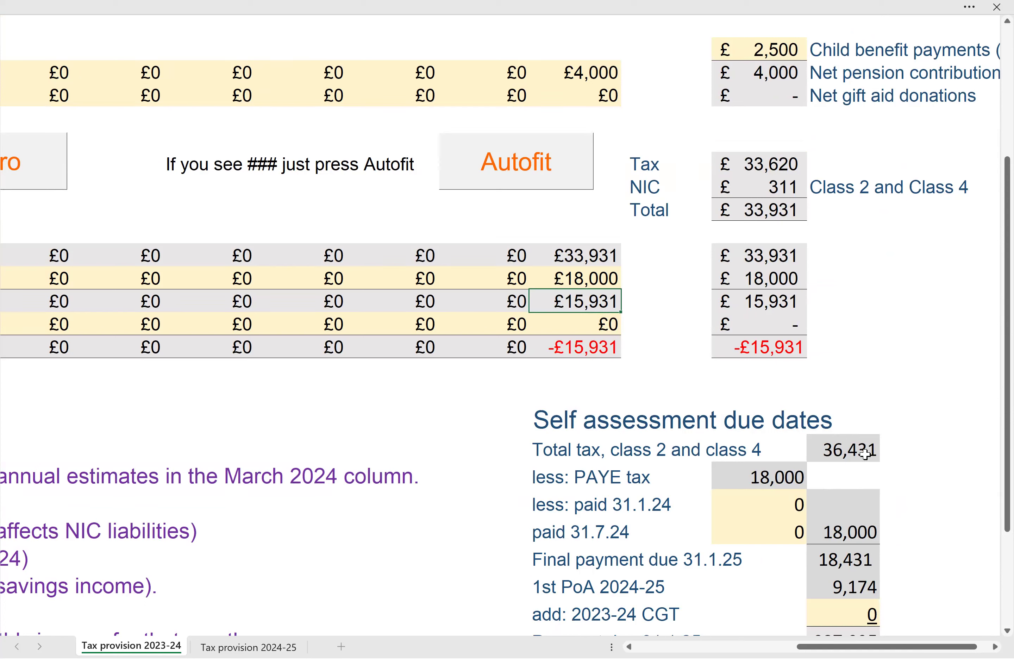
click(760, 481)
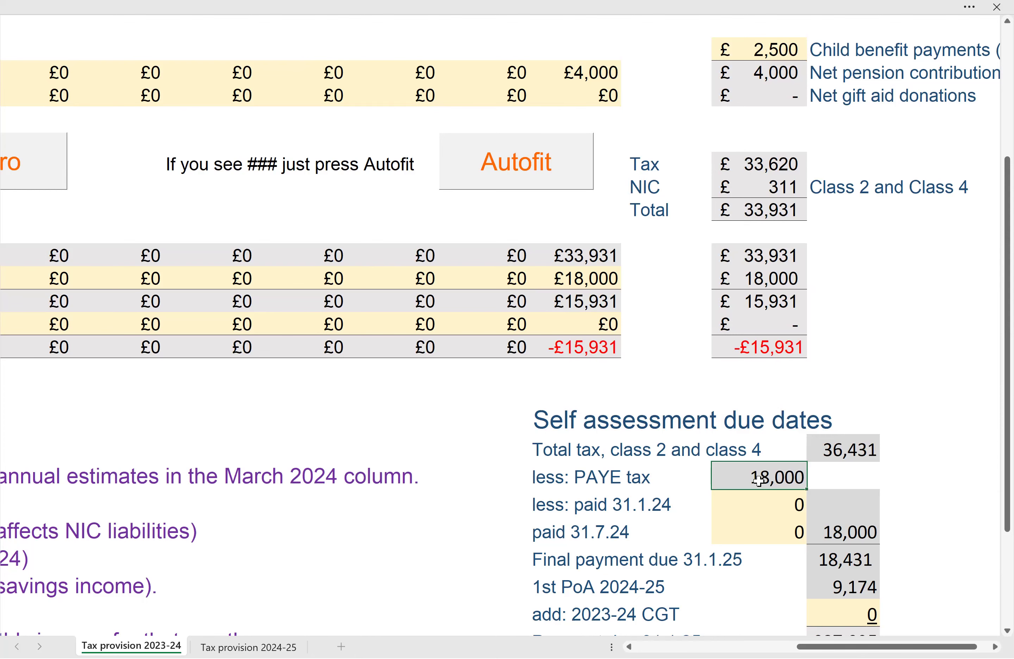
scroll(933, 554, down, 1)
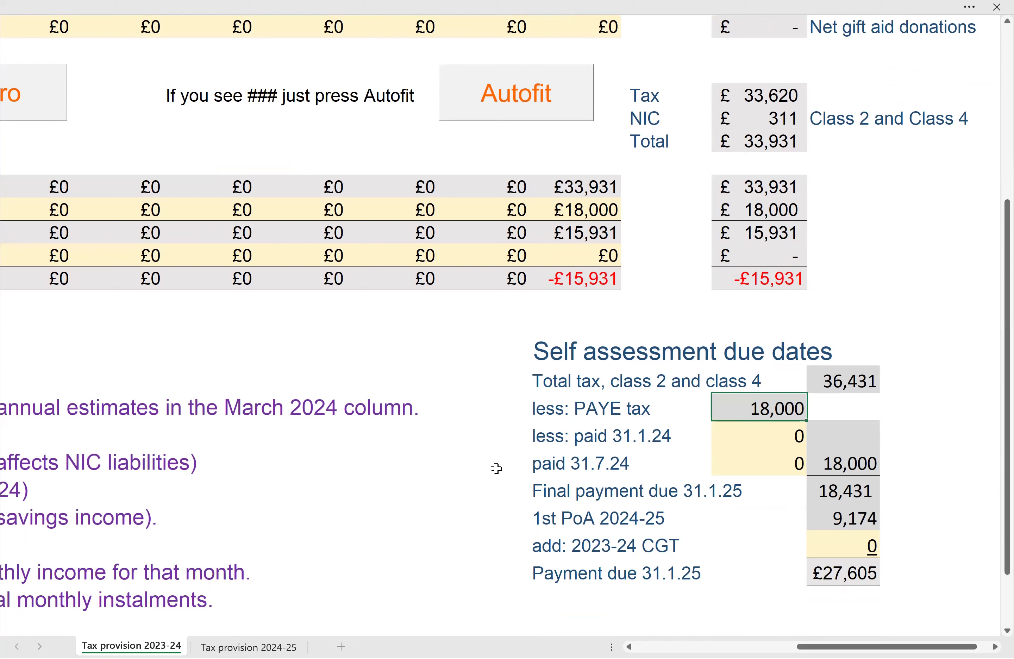
click(770, 435)
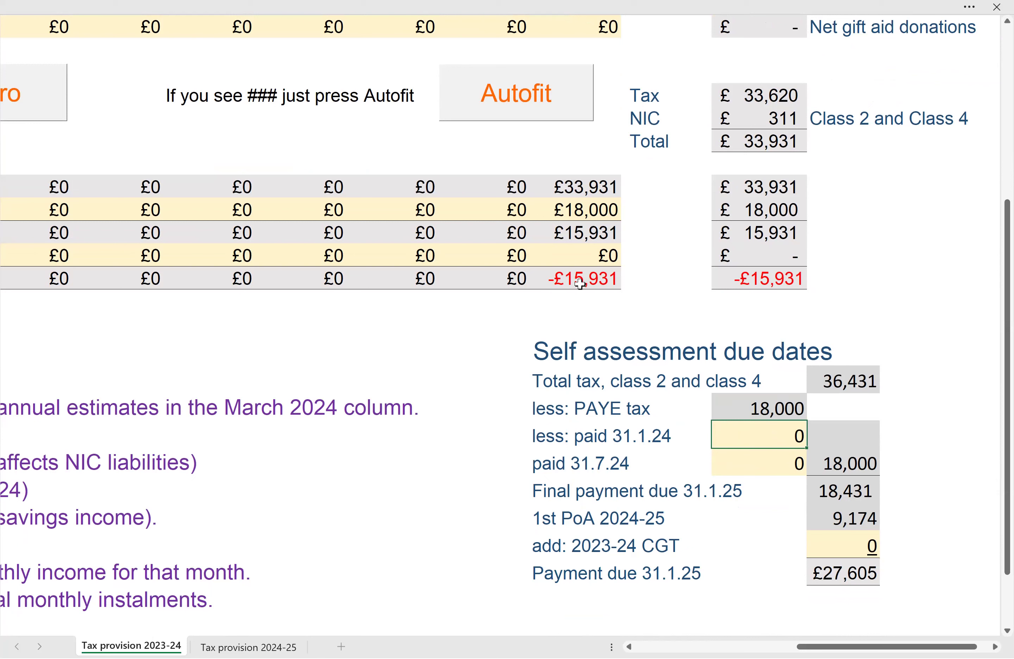
text(8000)
key(Return)
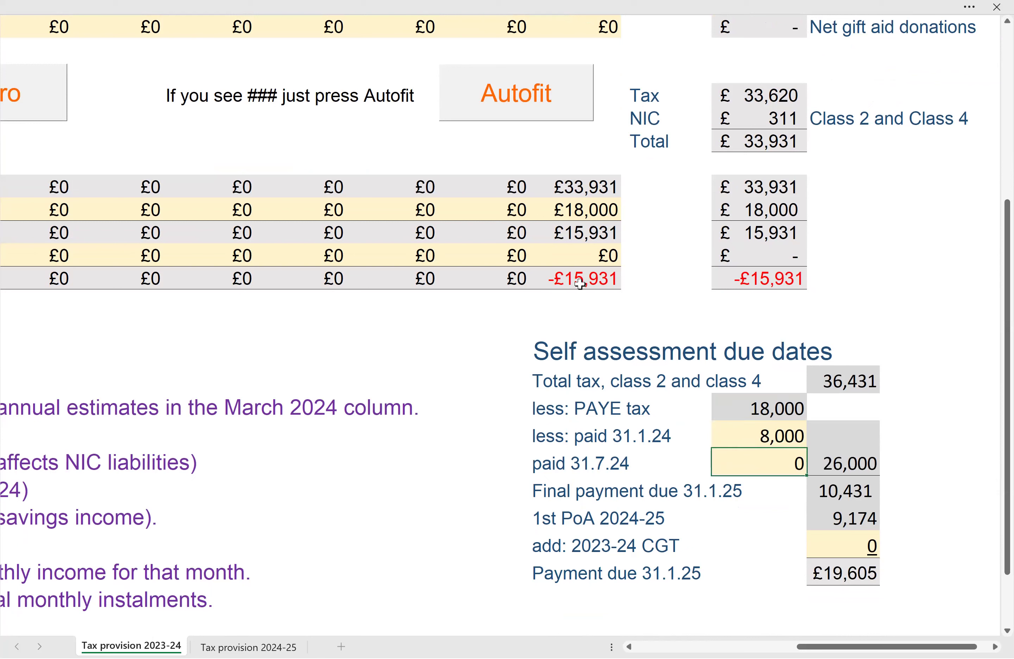
text(8000)
key(Return)
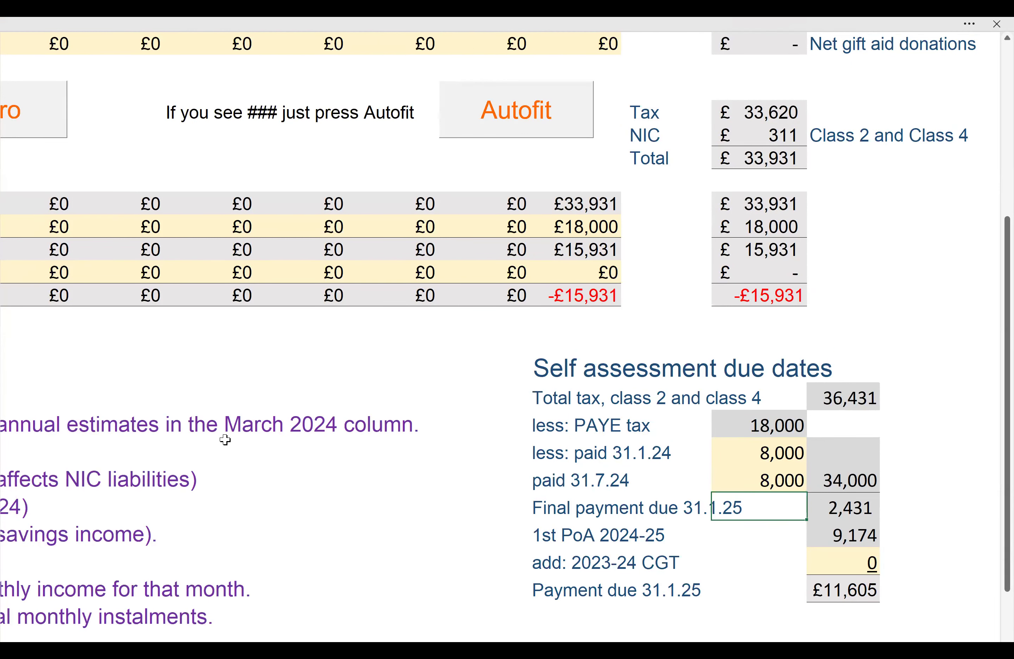
scroll(218, 421, up, 4)
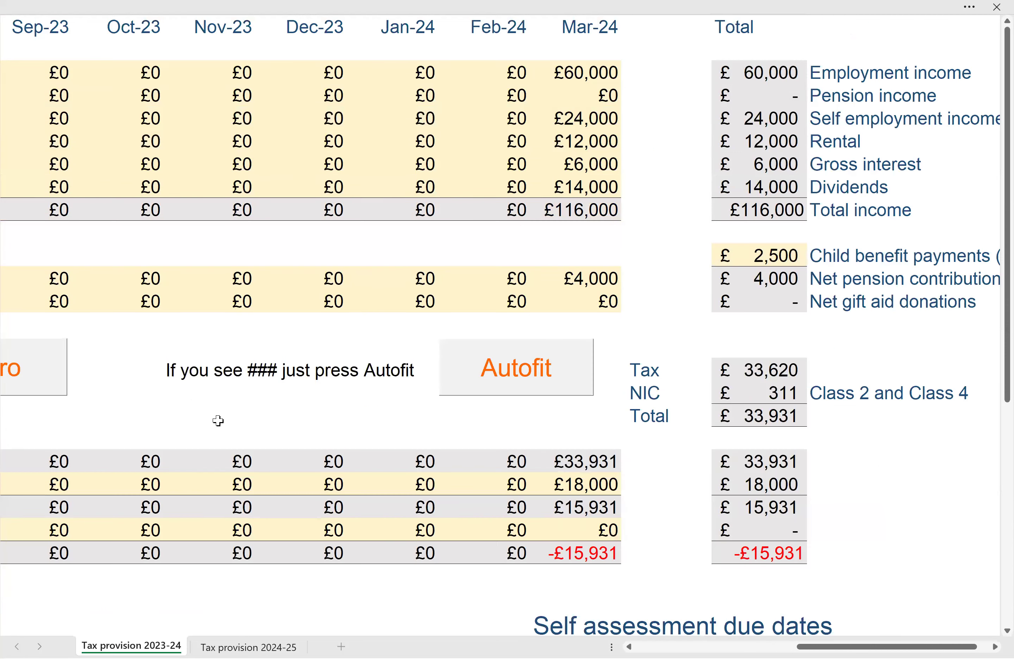